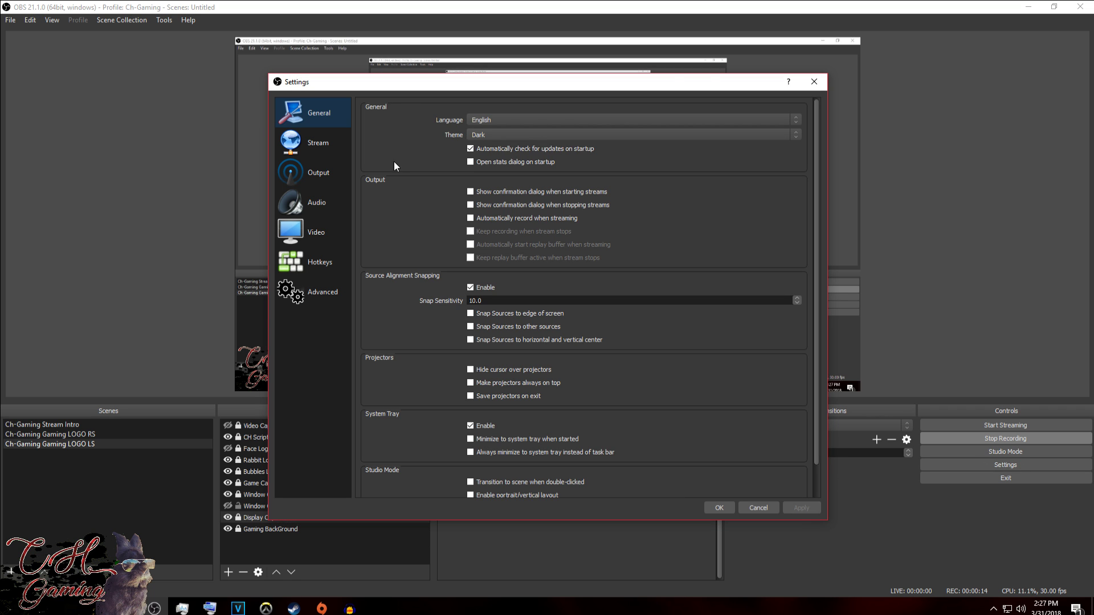
Step: Try the Default interface theme and switch back to the Dark theme
left_click(522, 133)
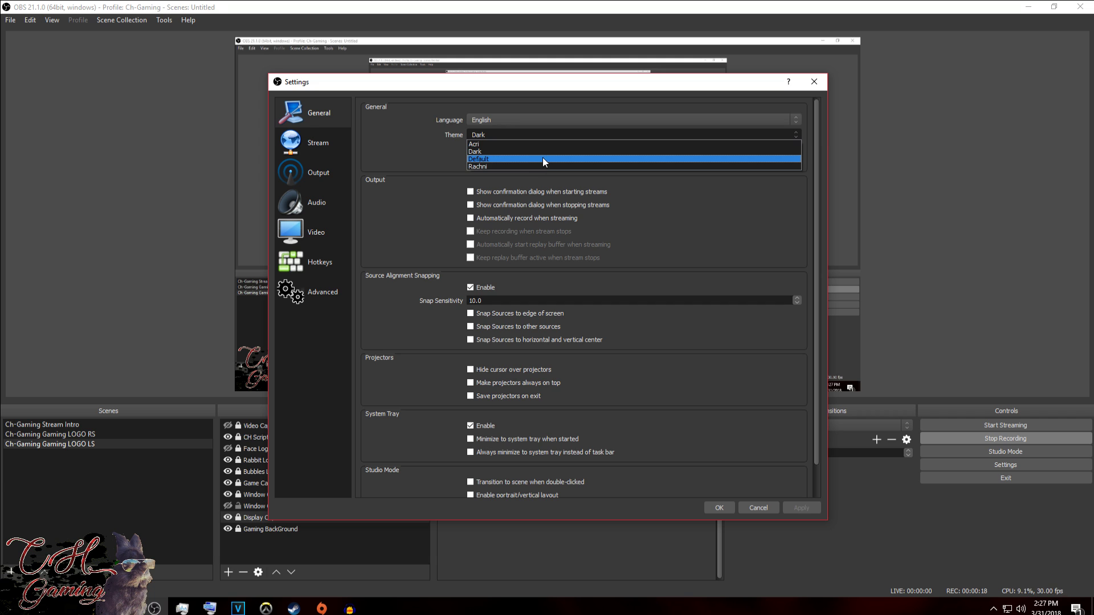
left_click(542, 157)
left_click(528, 136)
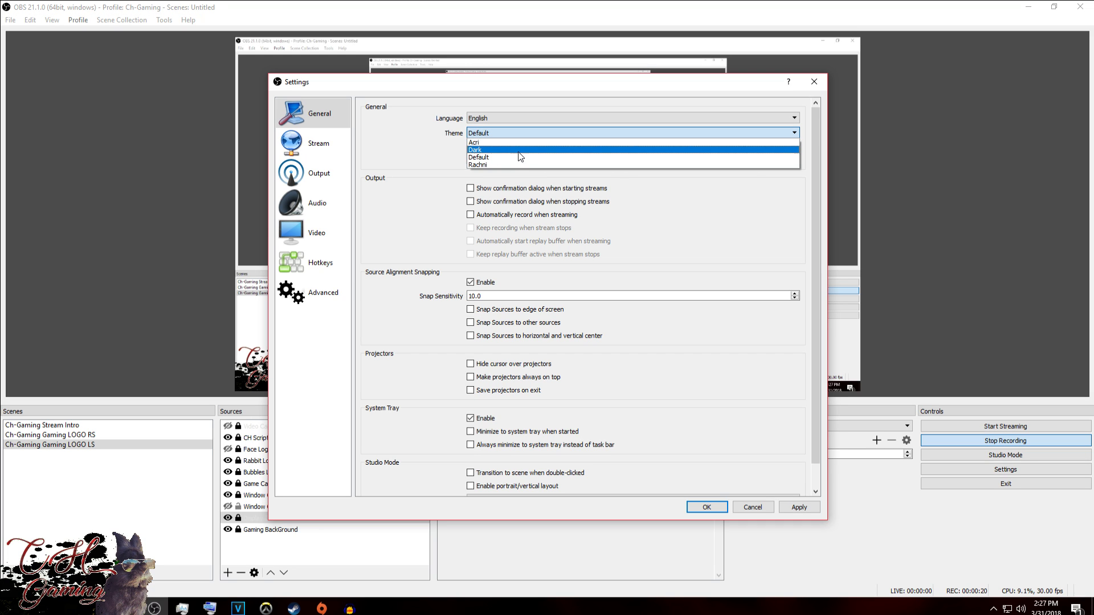
left_click(522, 151)
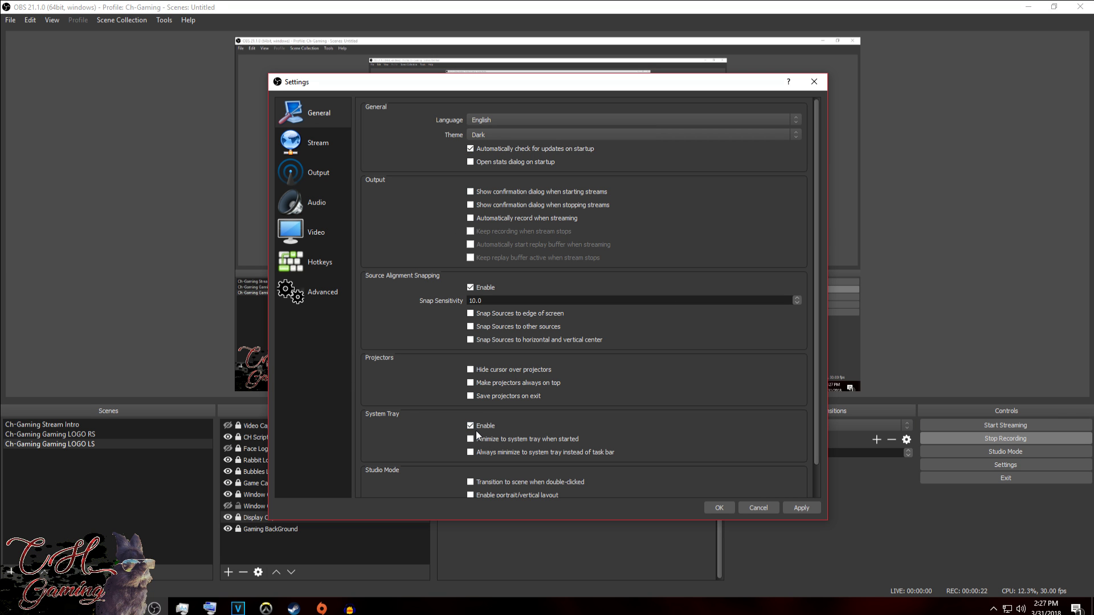
Step: Review the stream settings and the advanced output settings for streaming and recording, and return to the general settings
left_click(312, 142)
left_click(311, 172)
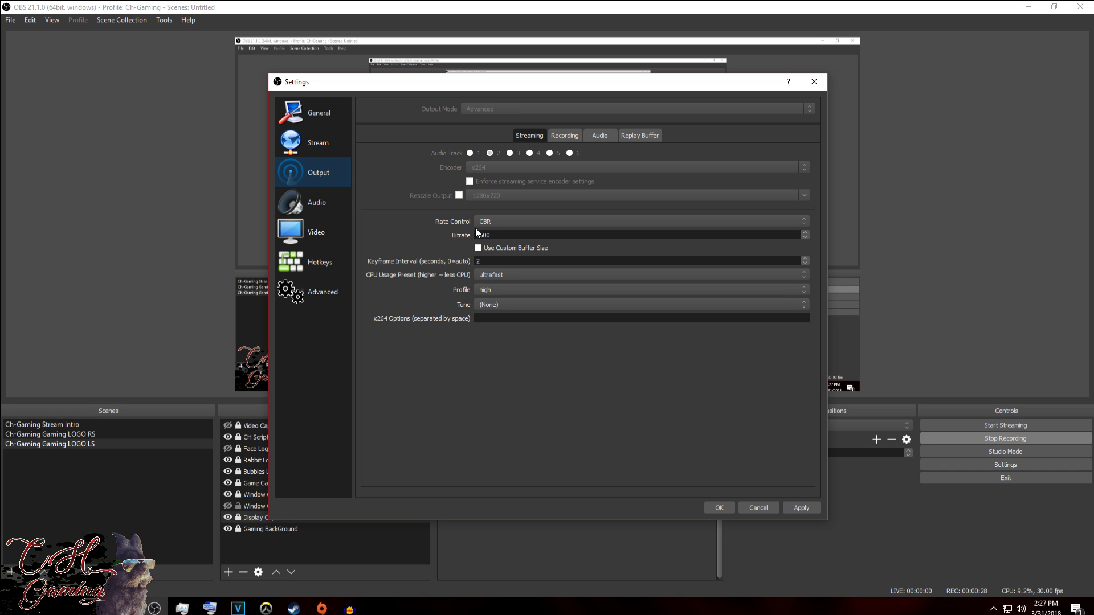
left_click(554, 135)
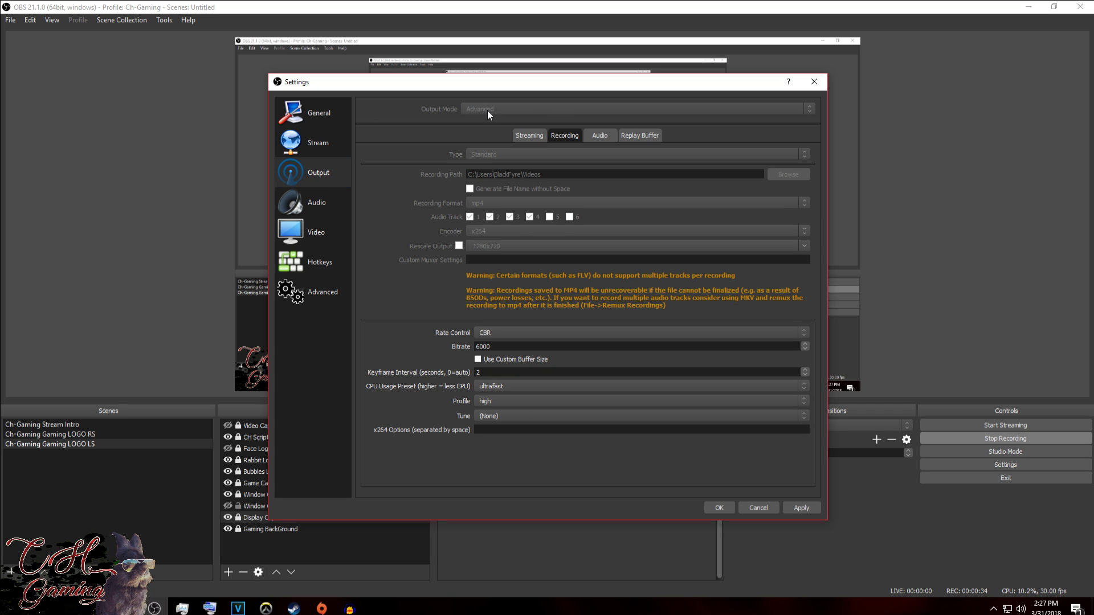
left_click(515, 136)
left_click(300, 142)
left_click(309, 112)
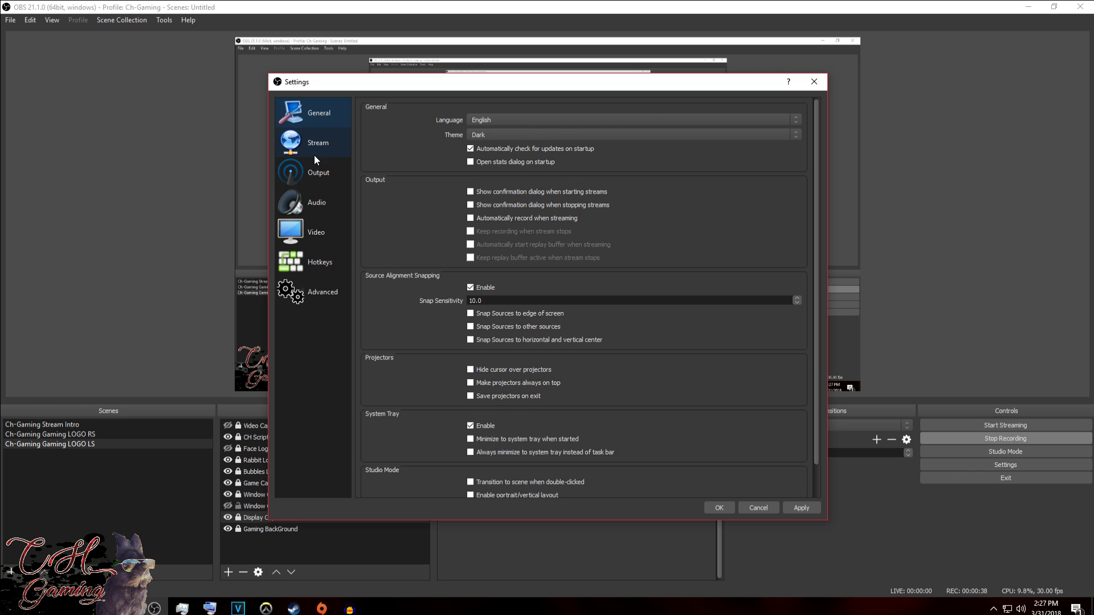
Step: Set the rate control for recording output to CBR
left_click(311, 173)
left_click(562, 137)
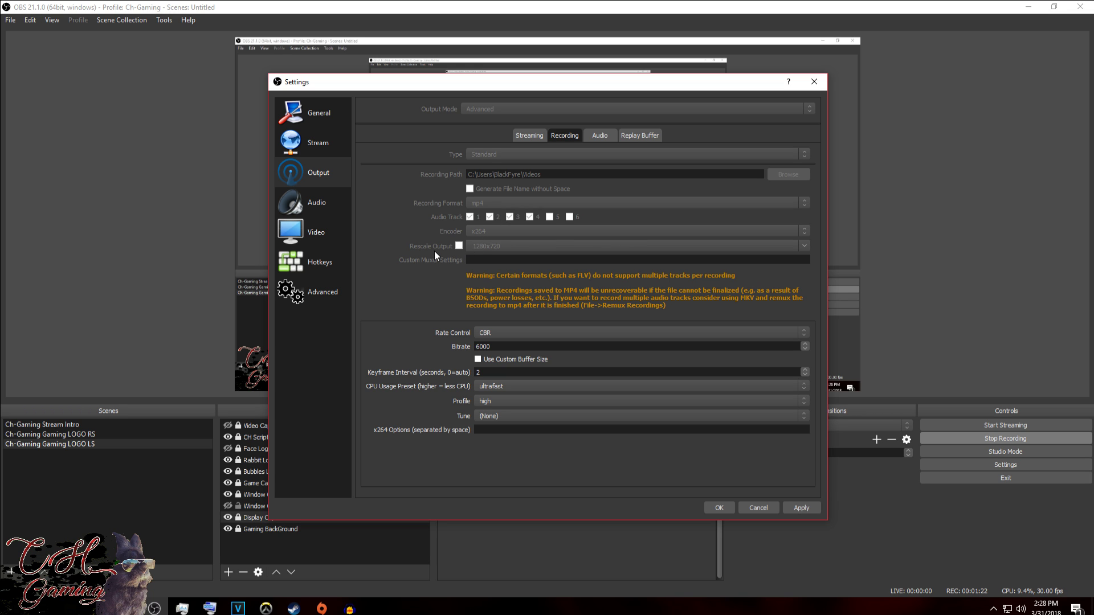
left_click(503, 337)
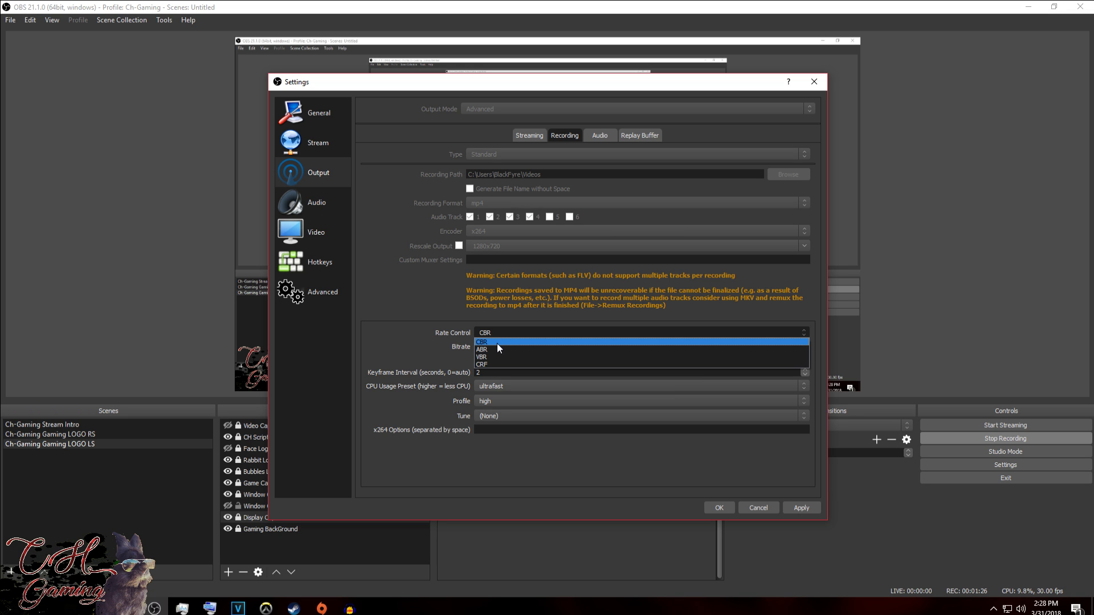
left_click(497, 342)
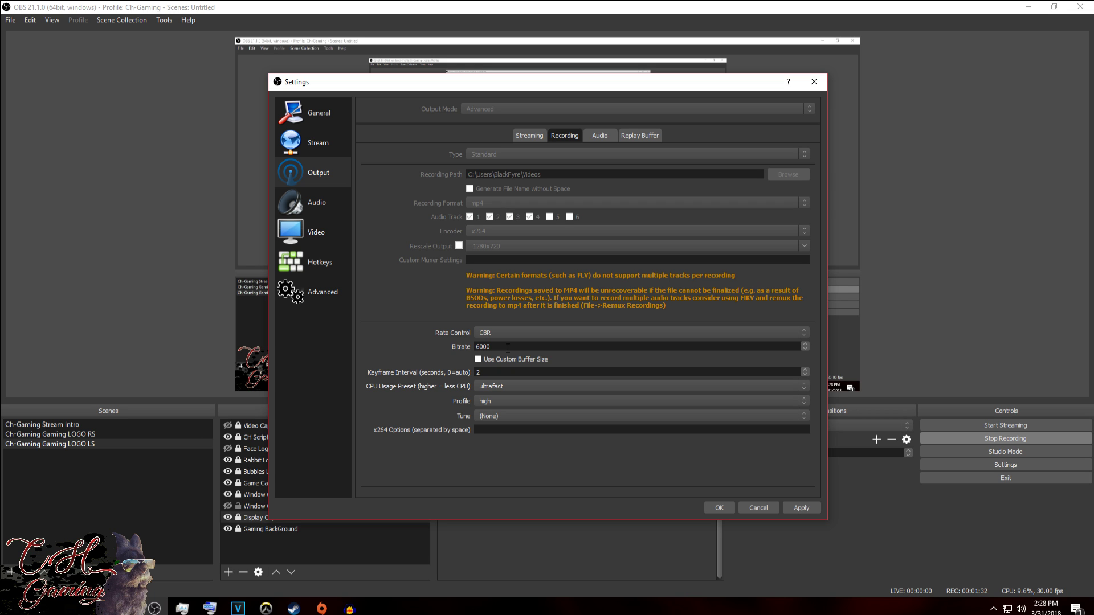
Step: Set the recording bitrate to 6000
left_click_drag(508, 347, 403, 344)
left_click(529, 350)
left_click_drag(530, 347, 407, 350)
type("40000")
key("BackSpace")
key("BackSpace")
key("BackSpace")
key("BackSpace")
key("BackSpace")
type("6000")
Step: Set the recording keyframe interval to 2 seconds
double_click(478, 373)
type("2")
double_click(494, 373)
type("2")
double_click(479, 373)
type("2")
Step: Choose the ultrafast CPU usage preset and the high profile for the recording encoder
left_click(497, 386)
left_click(504, 386)
left_click(532, 386)
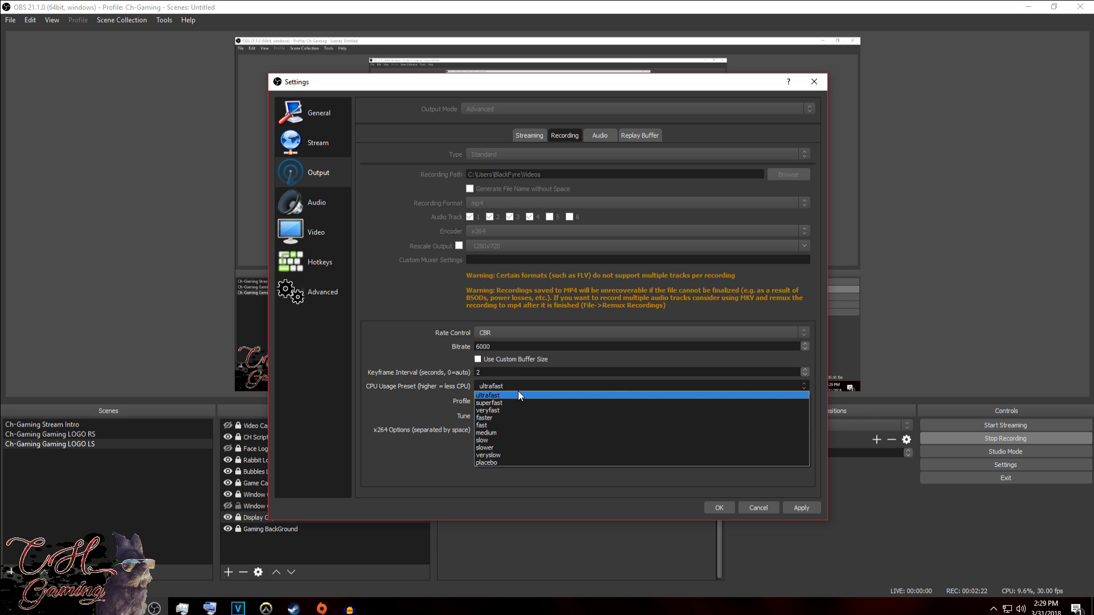
left_click(514, 391)
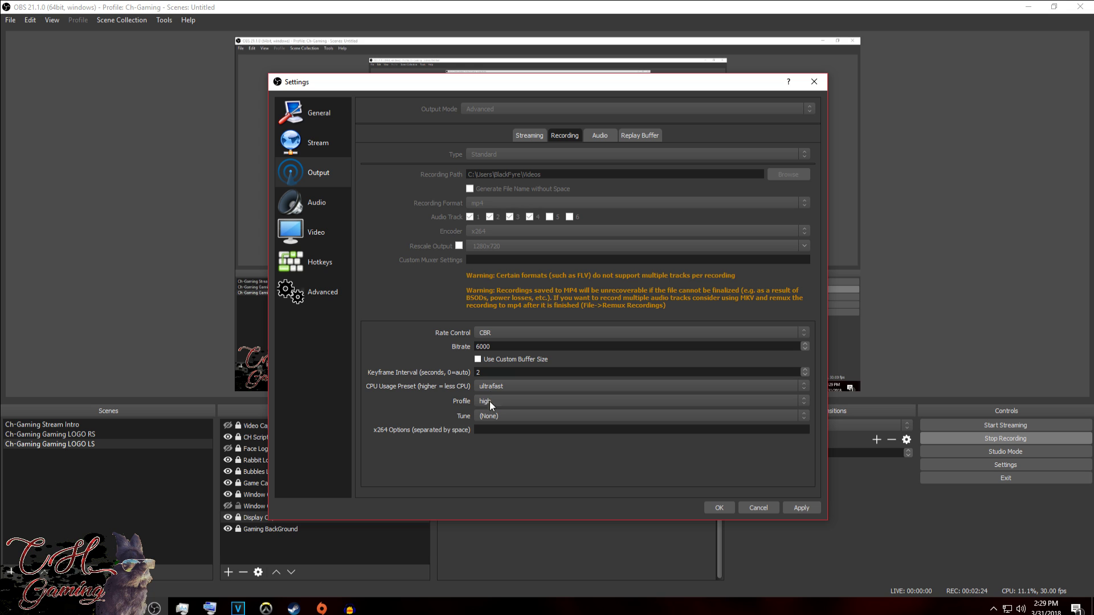
left_click(507, 402)
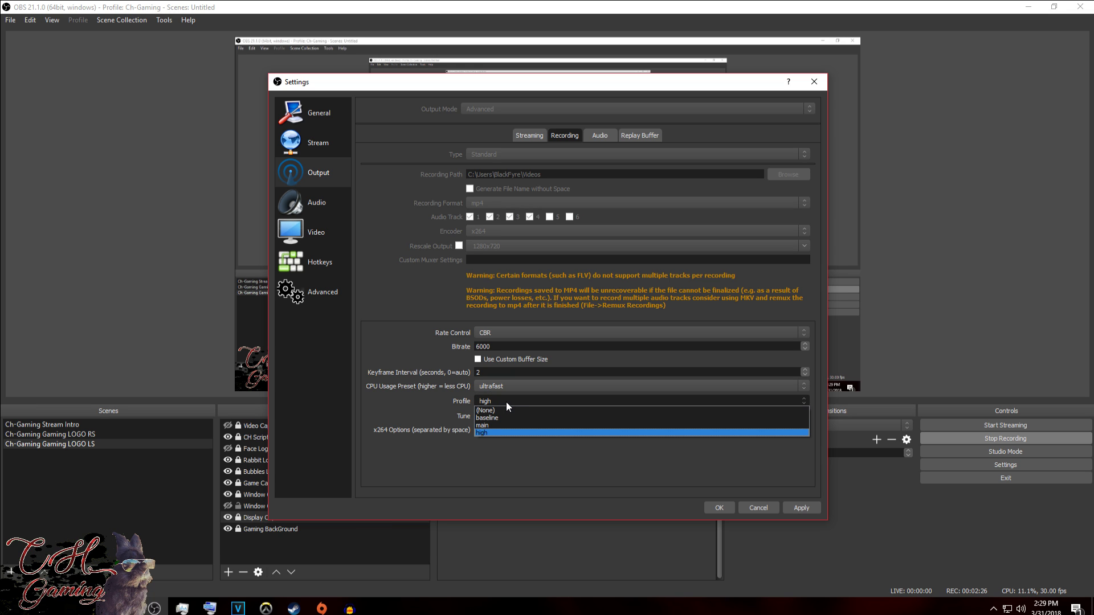
left_click(501, 432)
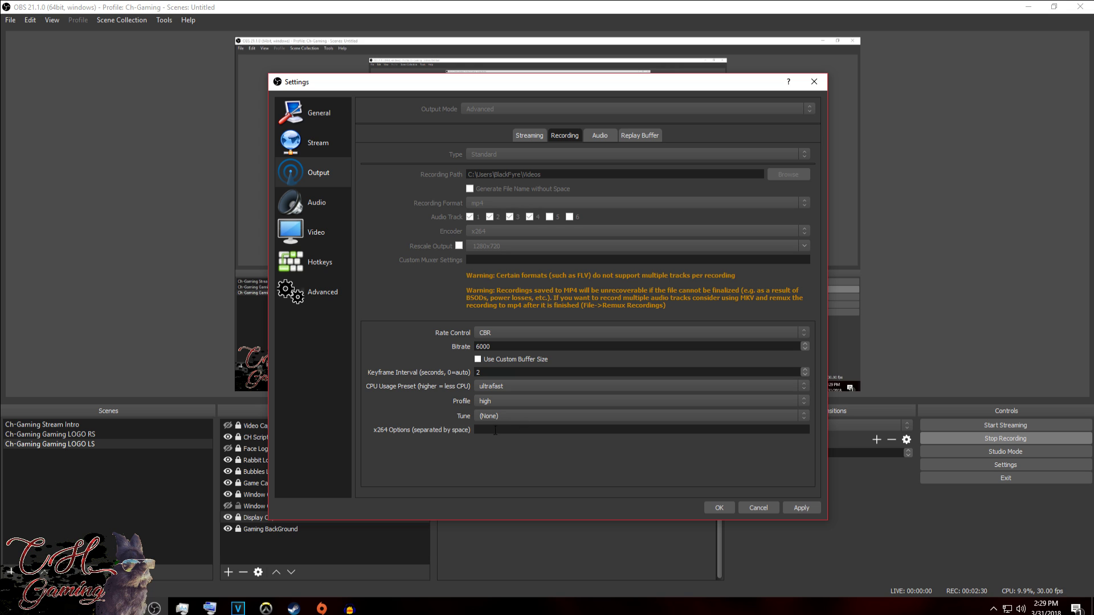
Step: Review the output audio tracks, the replay buffer option, and the audio, video and hotkey settings
left_click(588, 145)
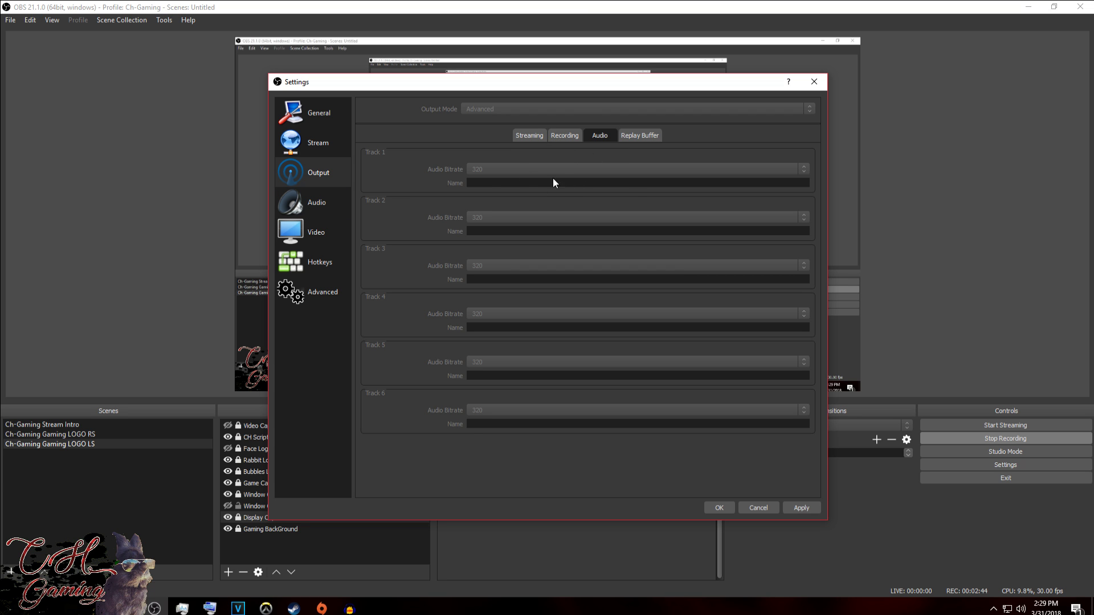
left_click(572, 139)
left_click(642, 135)
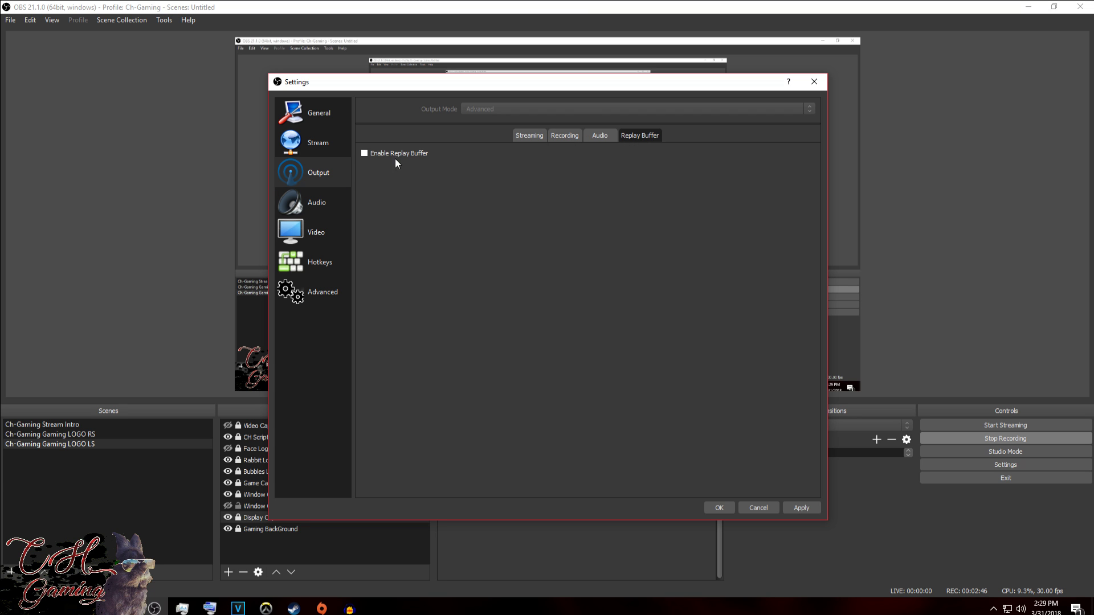
left_click(284, 199)
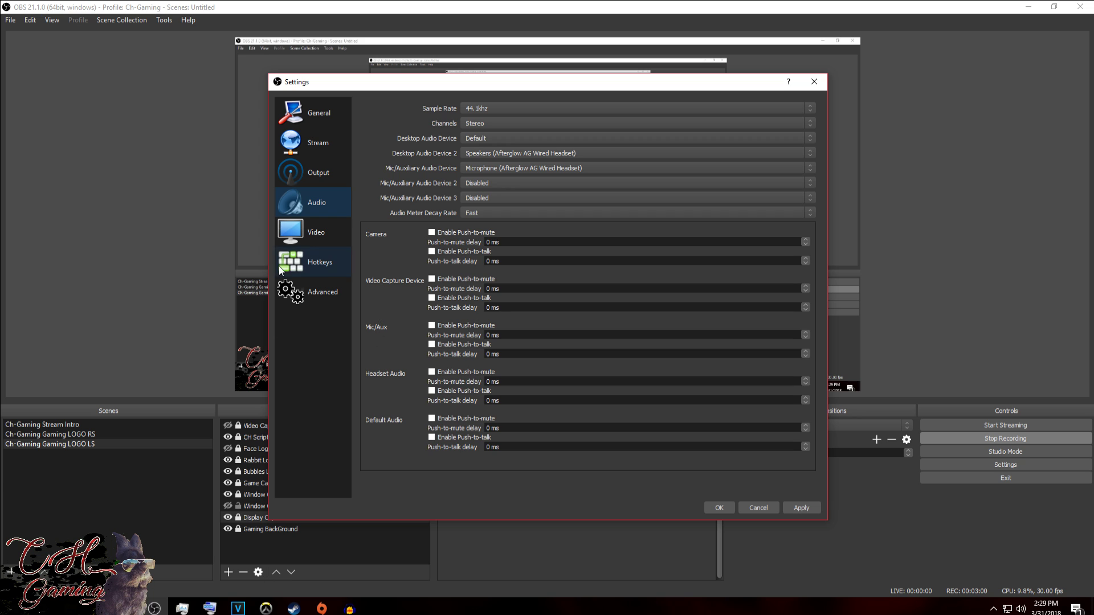
left_click(313, 232)
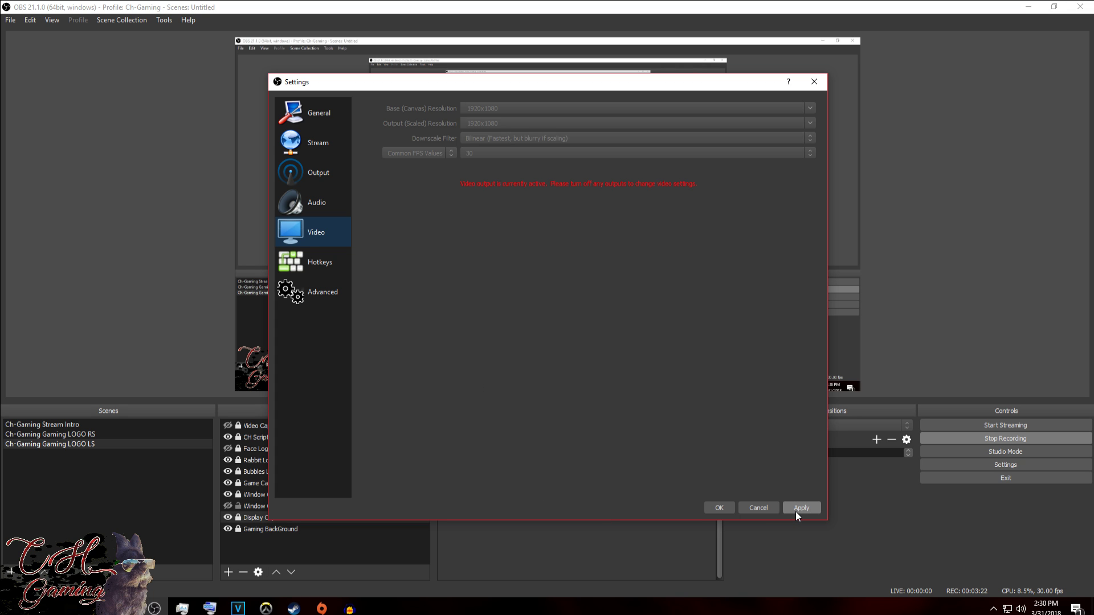
left_click(281, 275)
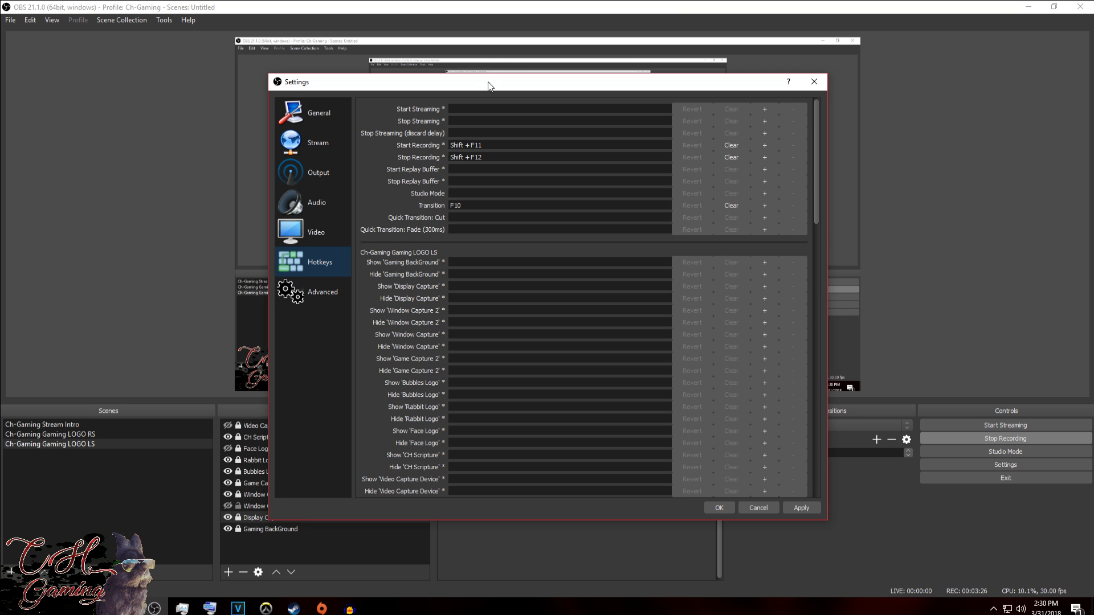
Step: Set the process priority to High in the advanced settings and apply the changes
left_click(315, 293)
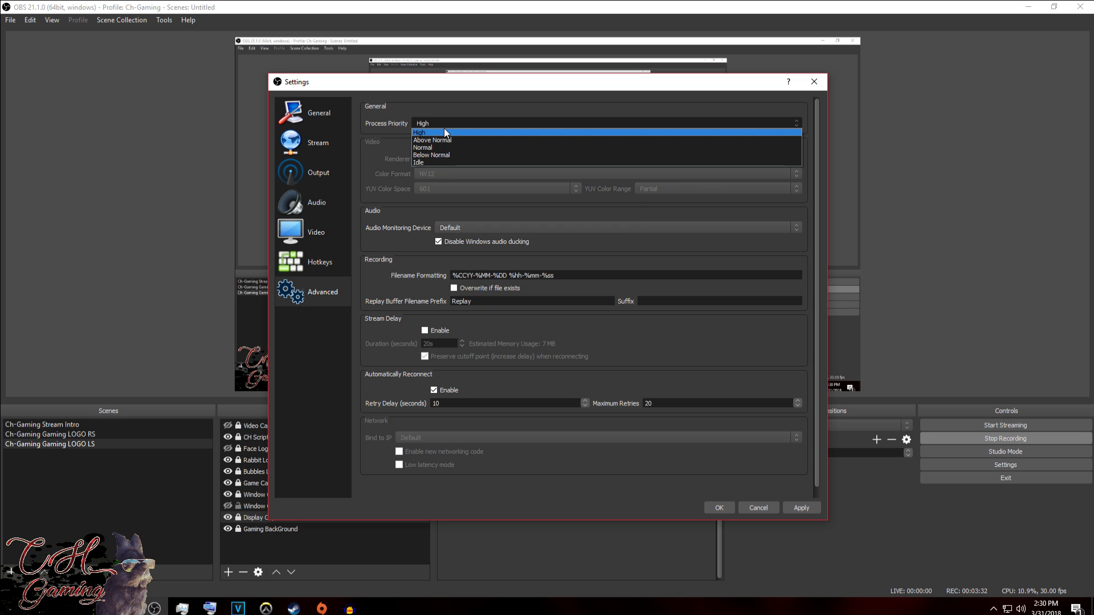
left_click(443, 132)
left_click(463, 123)
left_click(462, 132)
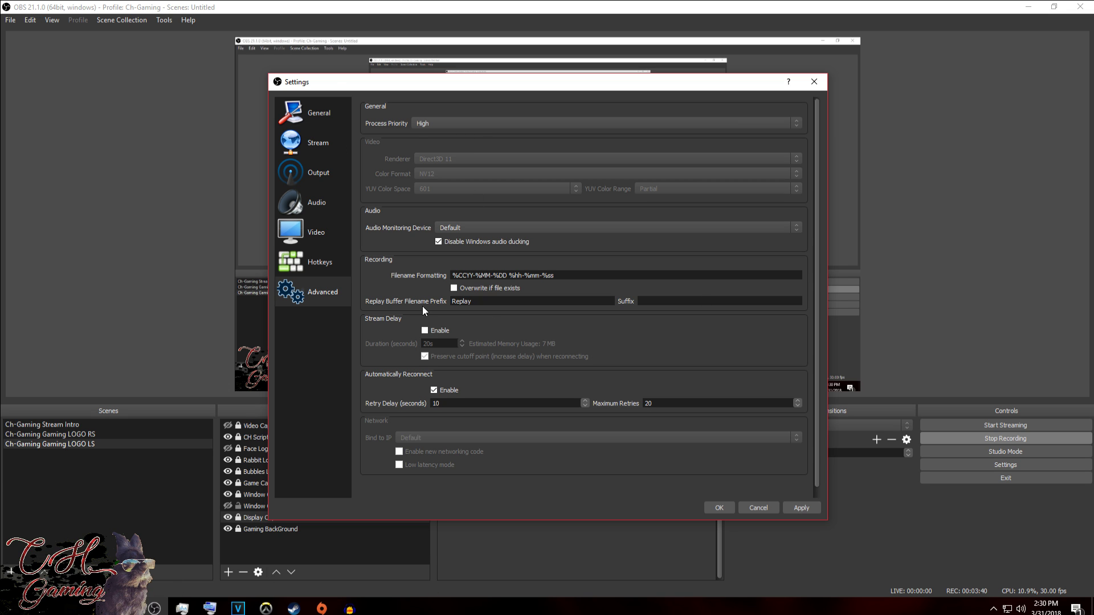
left_click(815, 510)
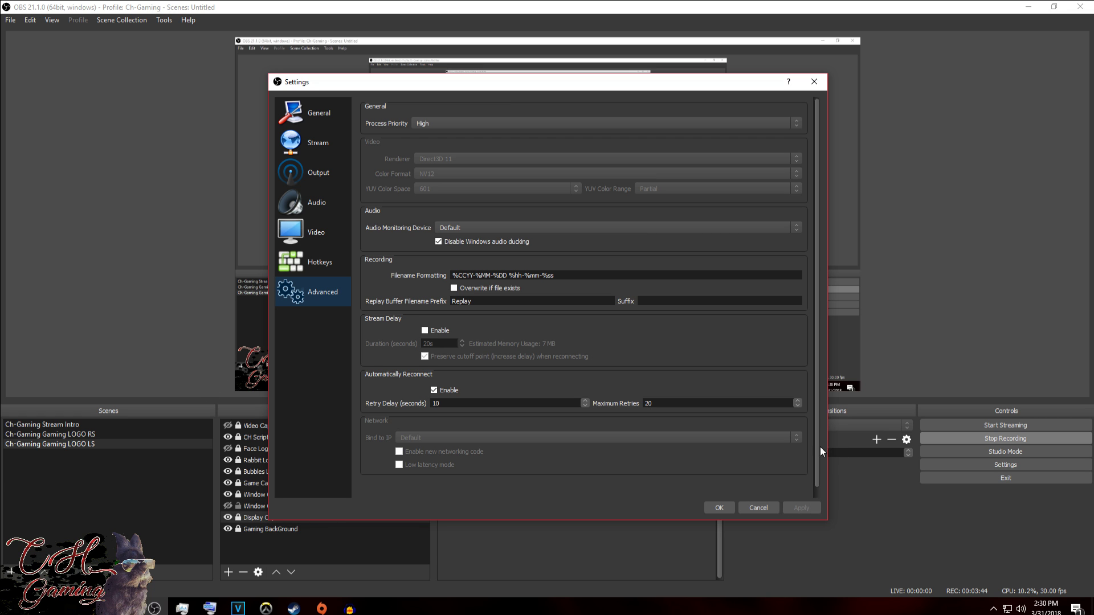
Step: Check the recording output settings once more and close the settings with confirmation
left_click(340, 180)
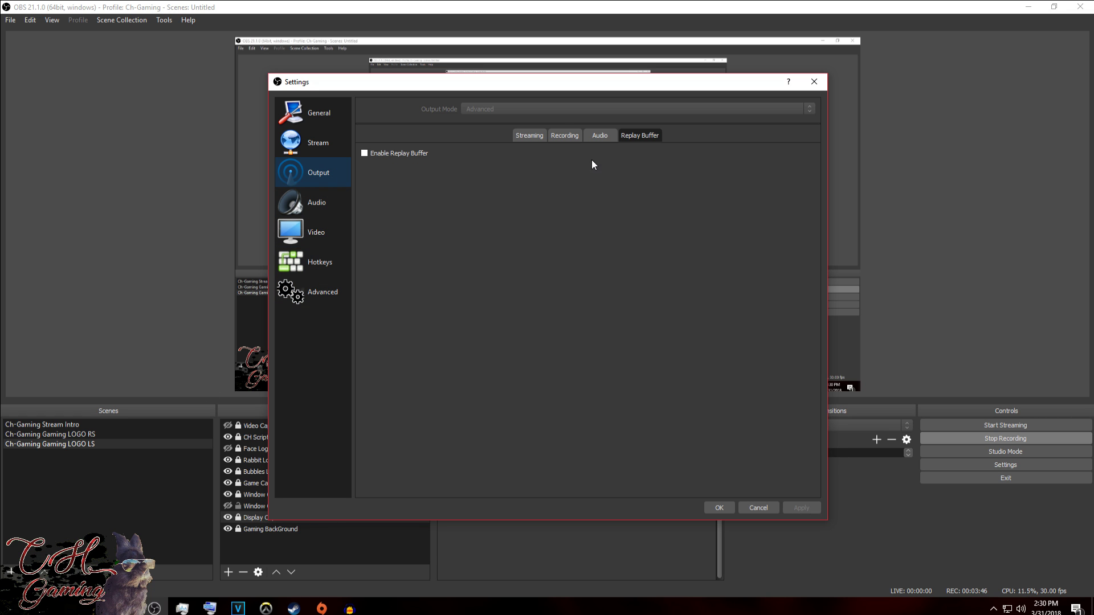
left_click(565, 133)
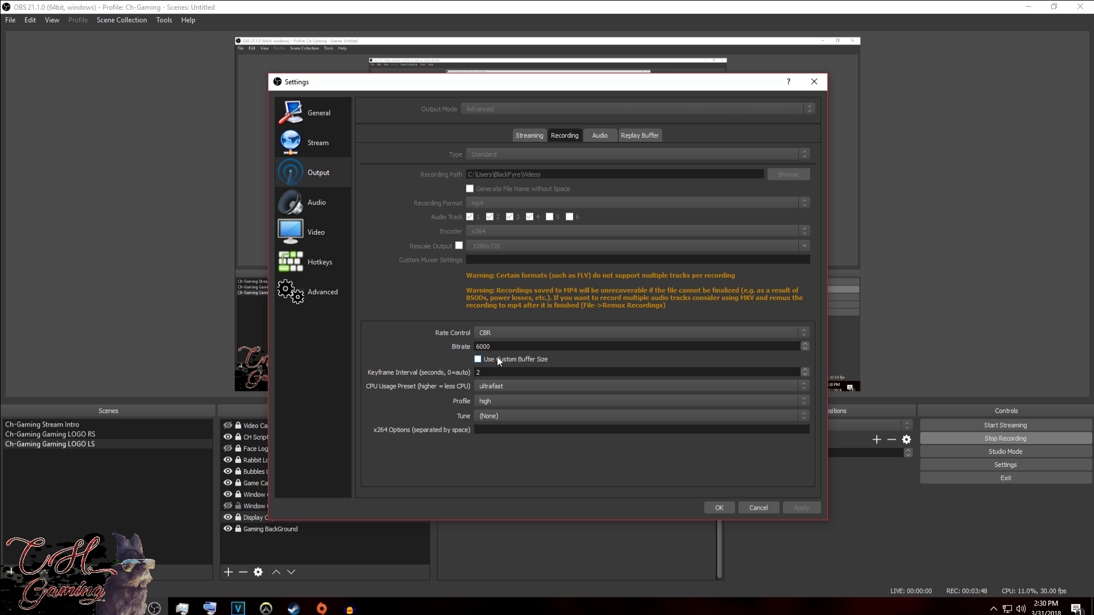
left_click(724, 512)
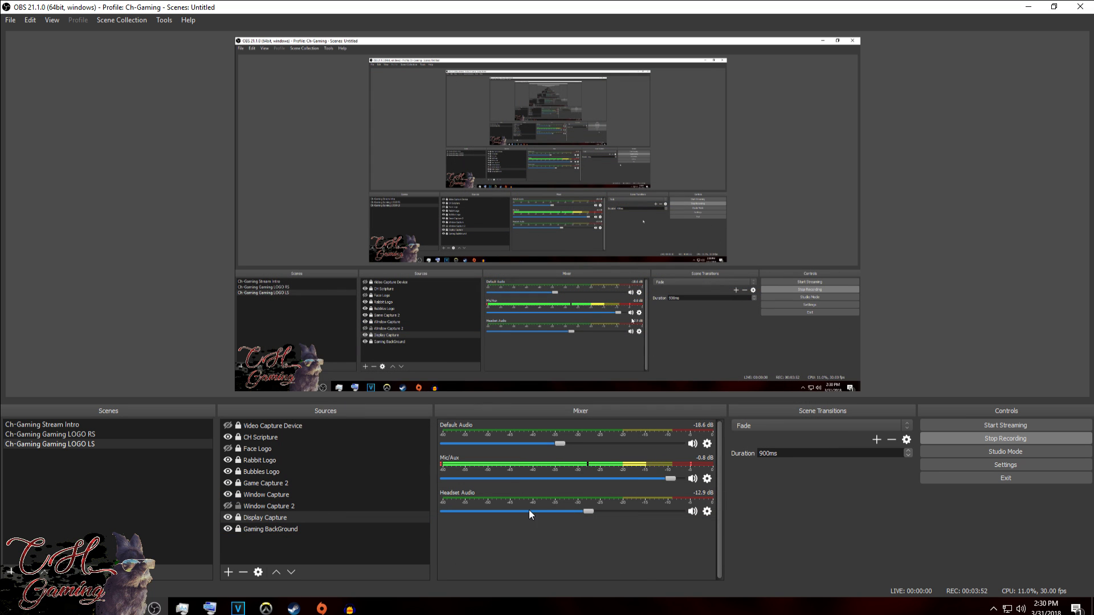
Step: Start adding a new scene from the Ch-Gaming Gaming LOGO LS scene and cancel at the name prompt
left_click(64, 425)
left_click(71, 444)
left_click(9, 572)
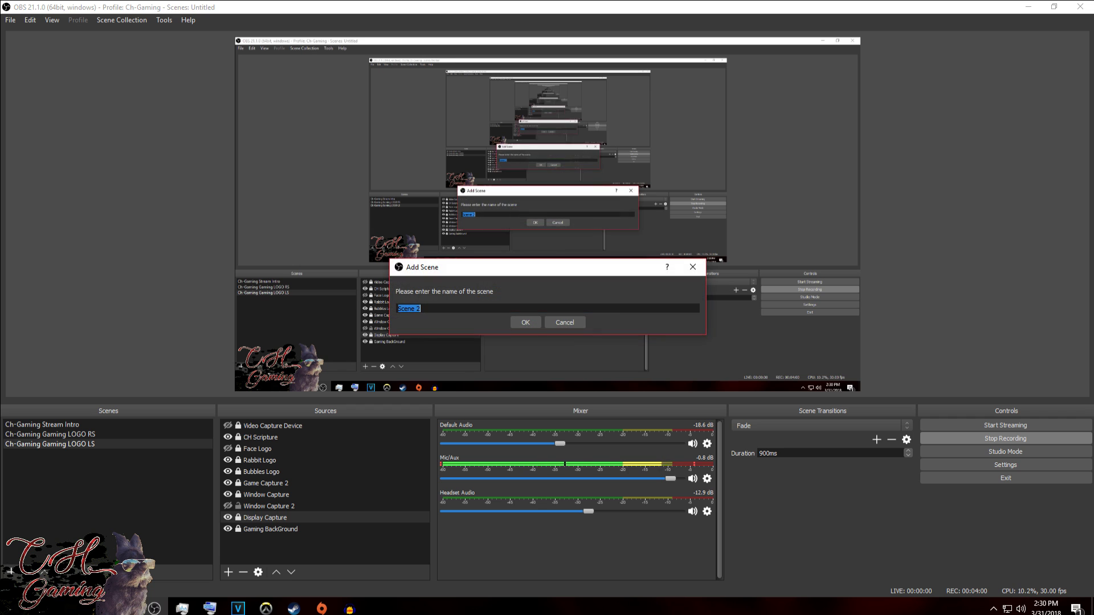
left_click(556, 321)
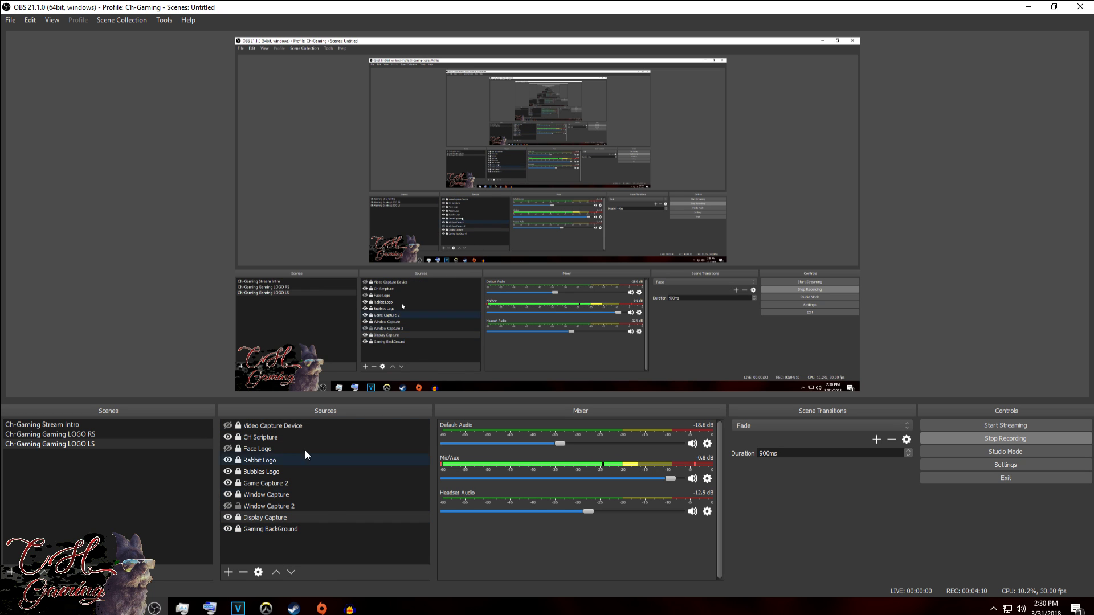
Step: Preview the Ch-Gaming Gaming LOGO RS and Ch-Gaming Stream Intro scenes, and return to Ch-Gaming Gaming LOGO LS
left_click(45, 437)
left_click(48, 442)
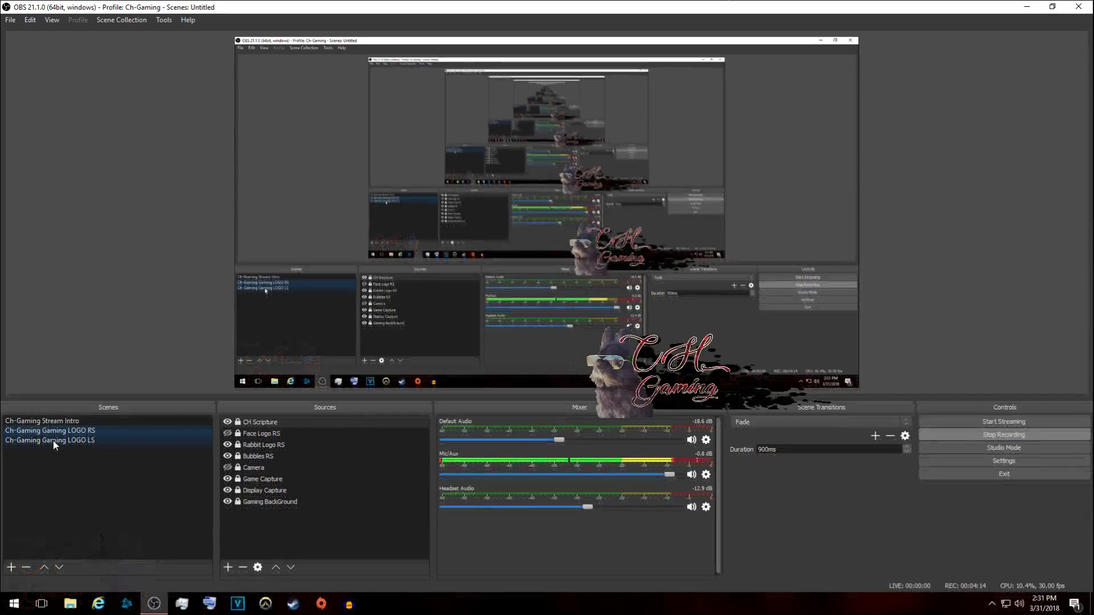
left_click(53, 440)
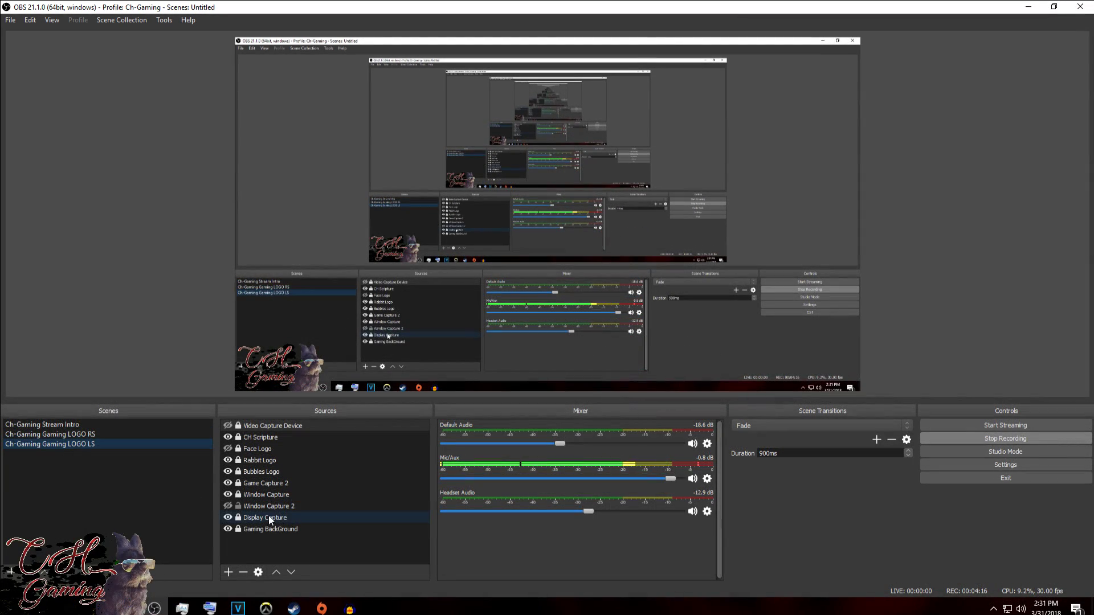
left_click(35, 425)
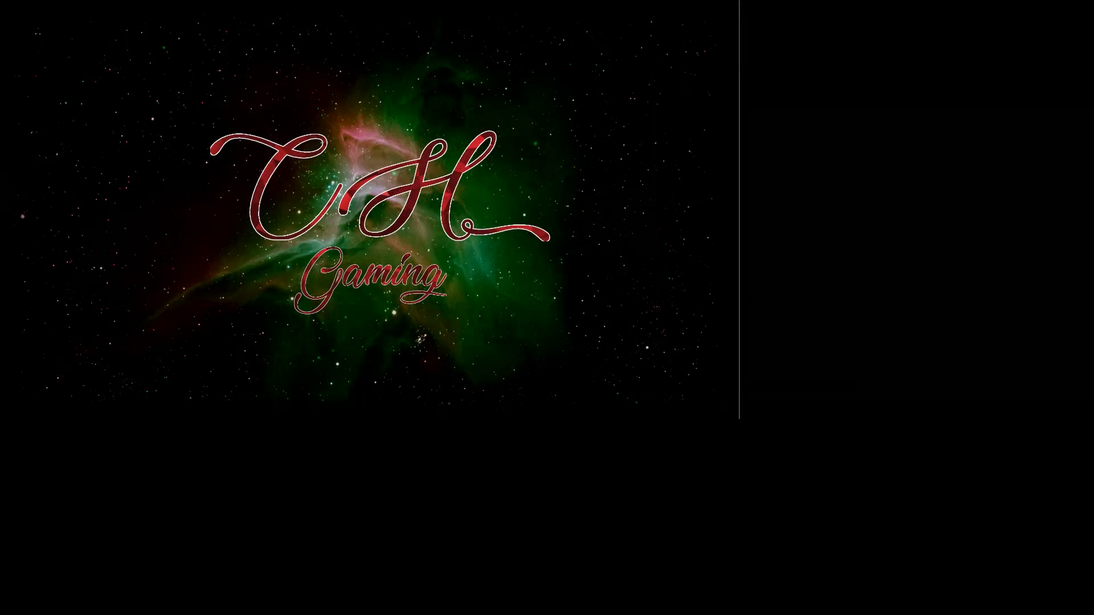
left_click(70, 431)
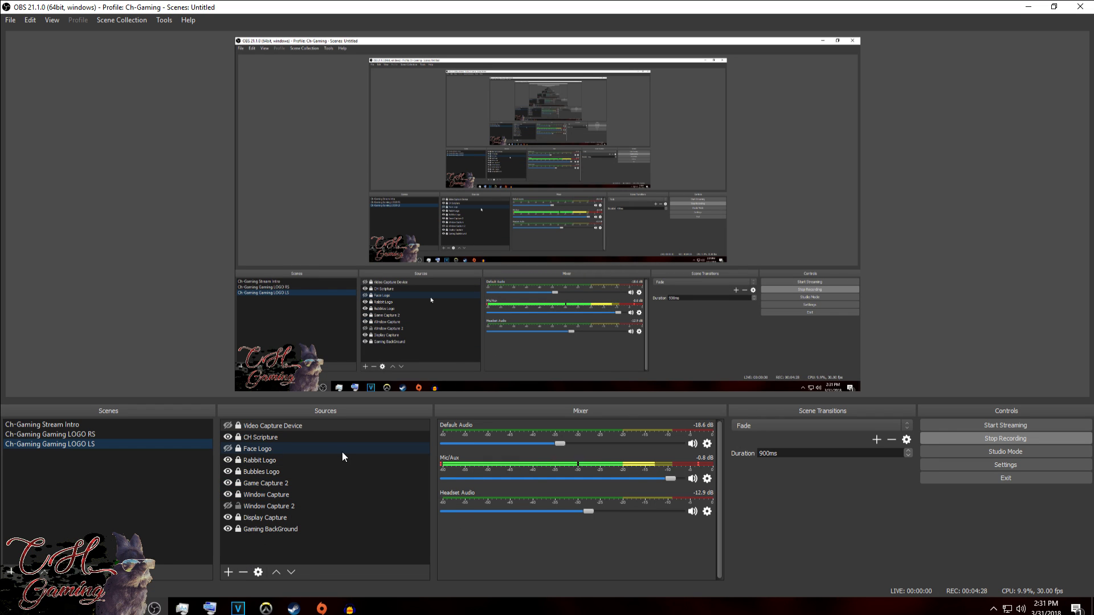
Step: Look over the CH Scripture, Face Logo and Bubbles Logo sources and the list of source types available to add
left_click(288, 440)
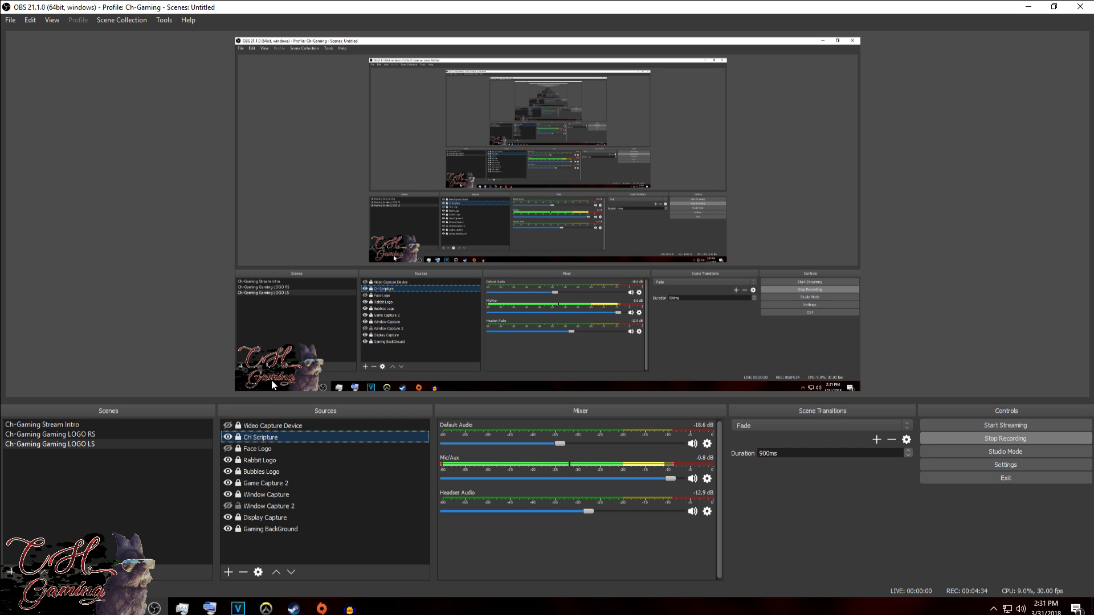
left_click(292, 450)
left_click(278, 472)
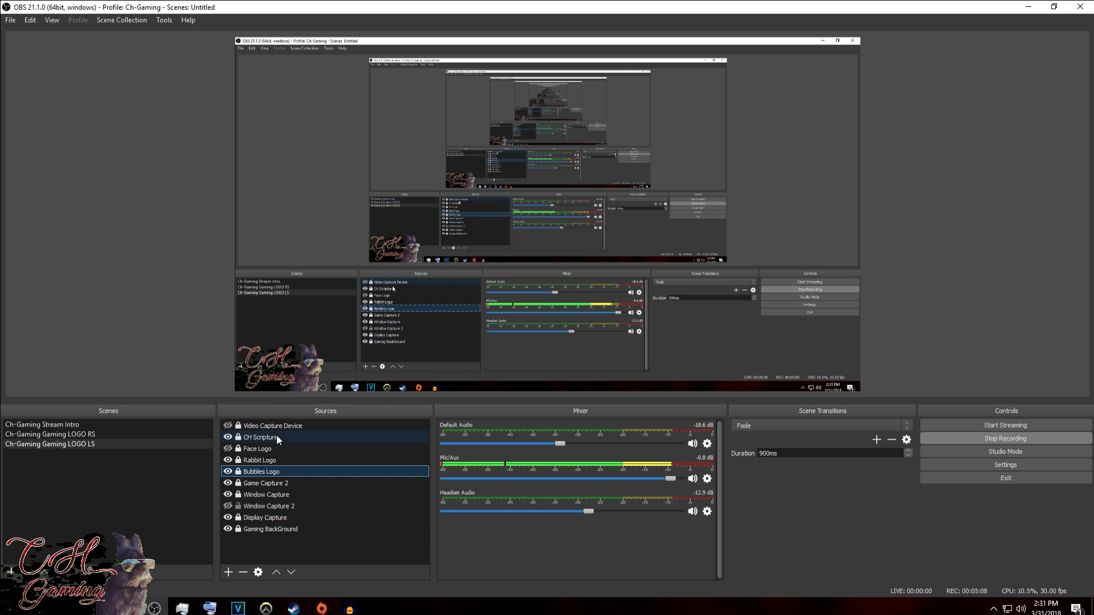
left_click(228, 571)
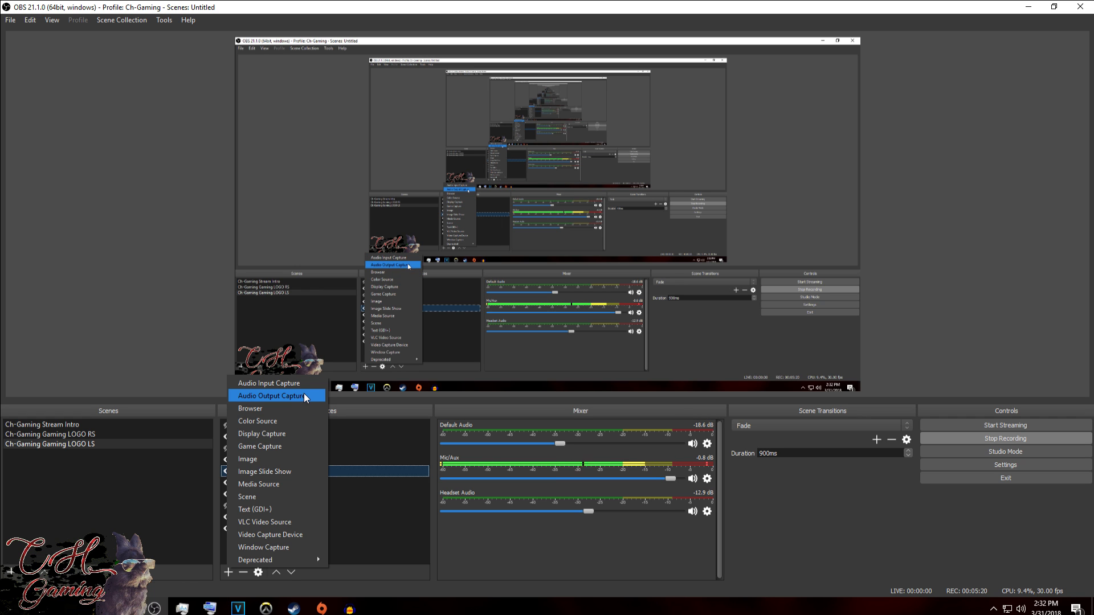
left_click(553, 398)
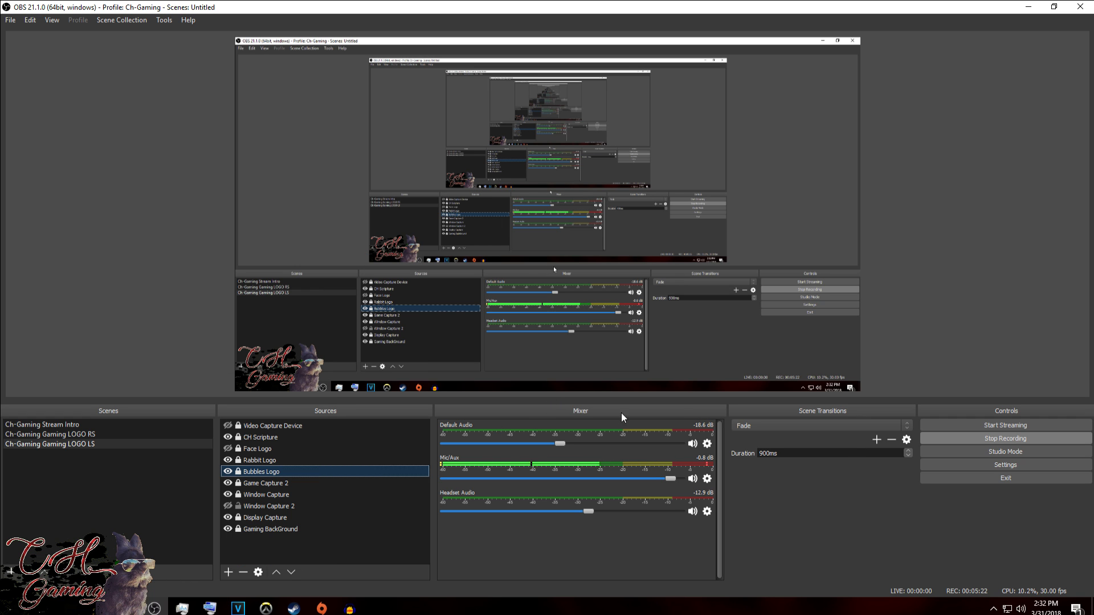
Step: Review the audio device assignments in the audio settings and close the settings with confirmation
left_click(988, 464)
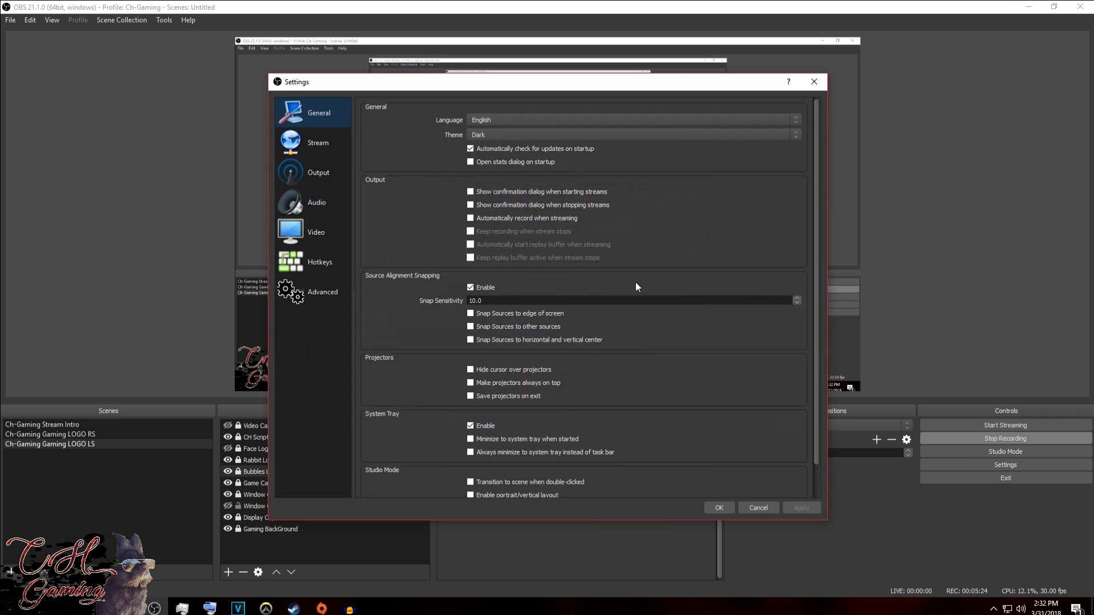
left_click(302, 292)
left_click(308, 240)
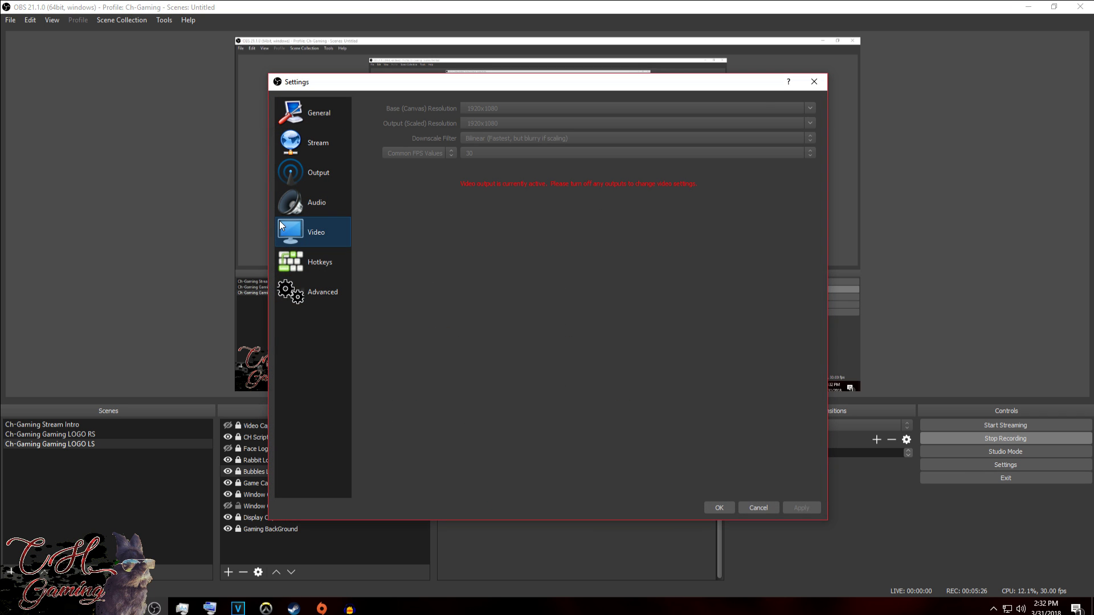
left_click(316, 256)
left_click(317, 205)
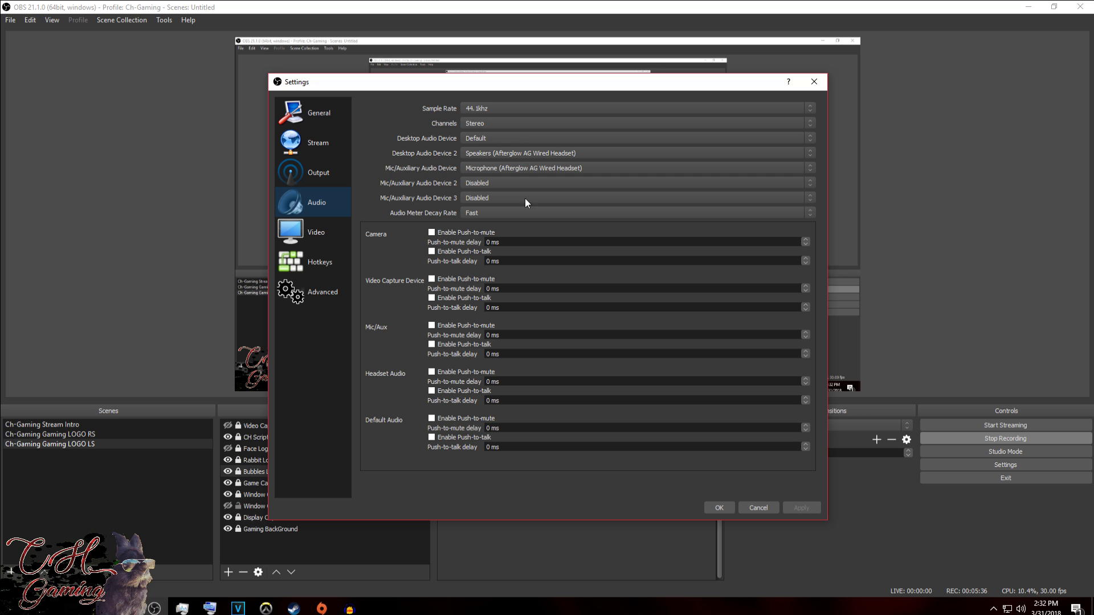
left_click(719, 508)
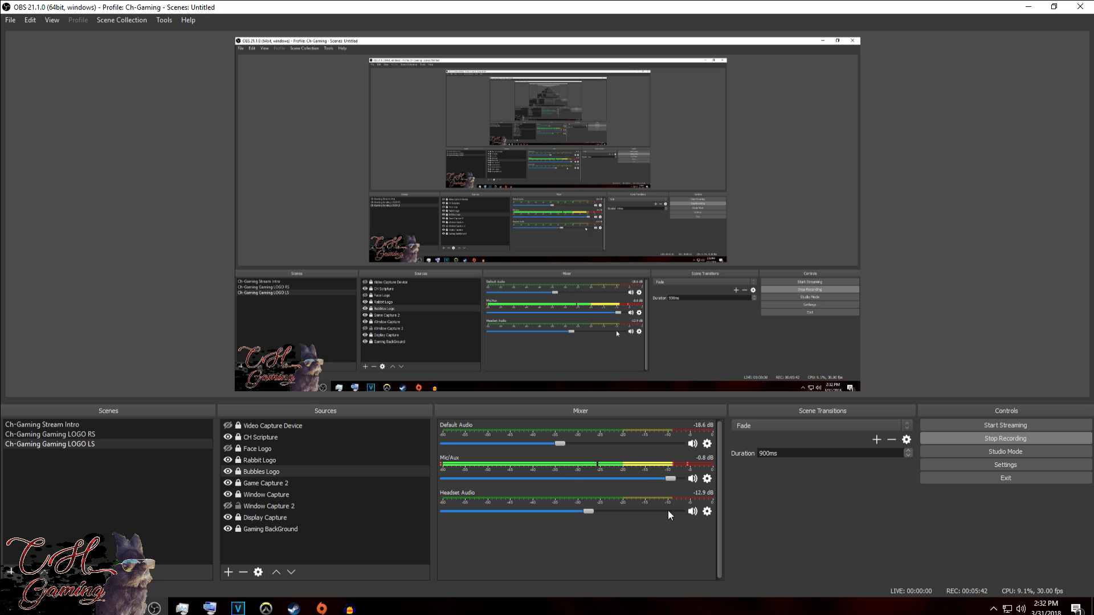
Step: Compare the mixer sources' track assignments in Advanced Audio Properties with the recording output's audio tracks, and close both windows
left_click(707, 511)
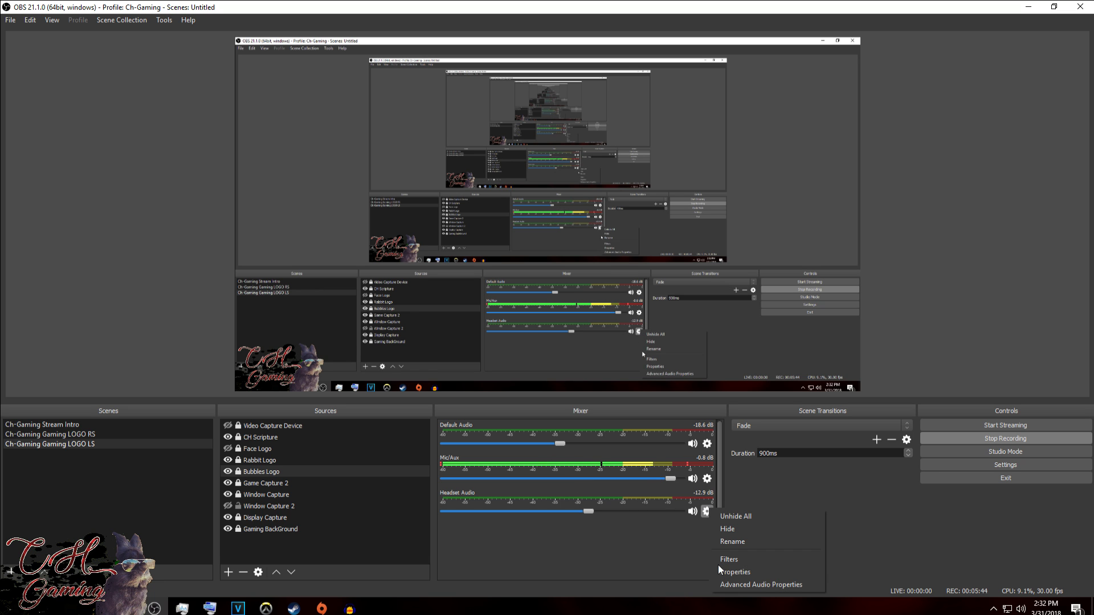
left_click(724, 585)
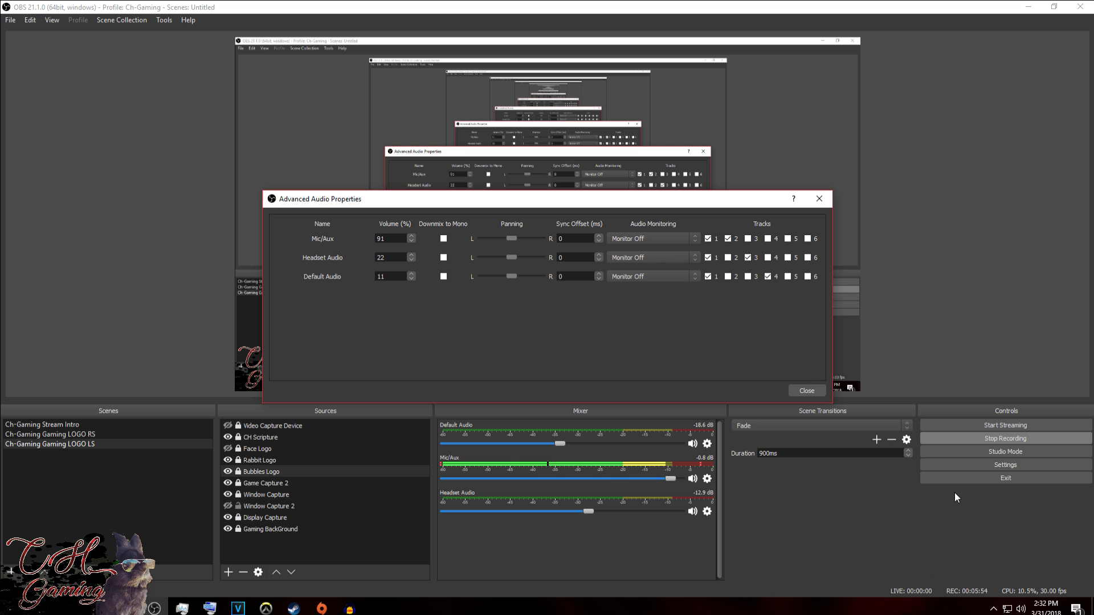
left_click(958, 464)
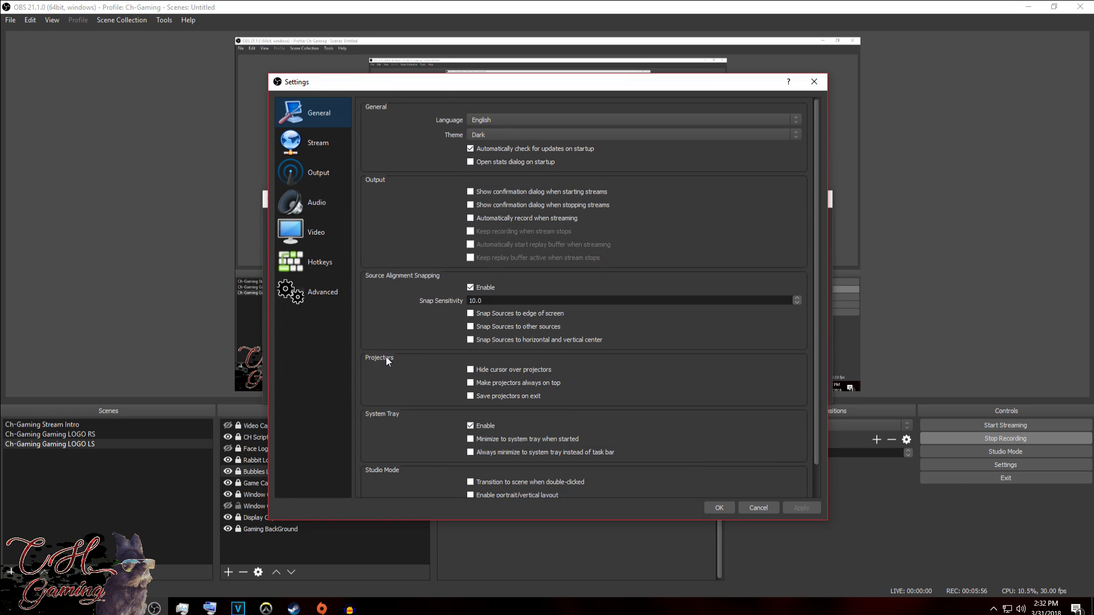
left_click(287, 149)
left_click(289, 177)
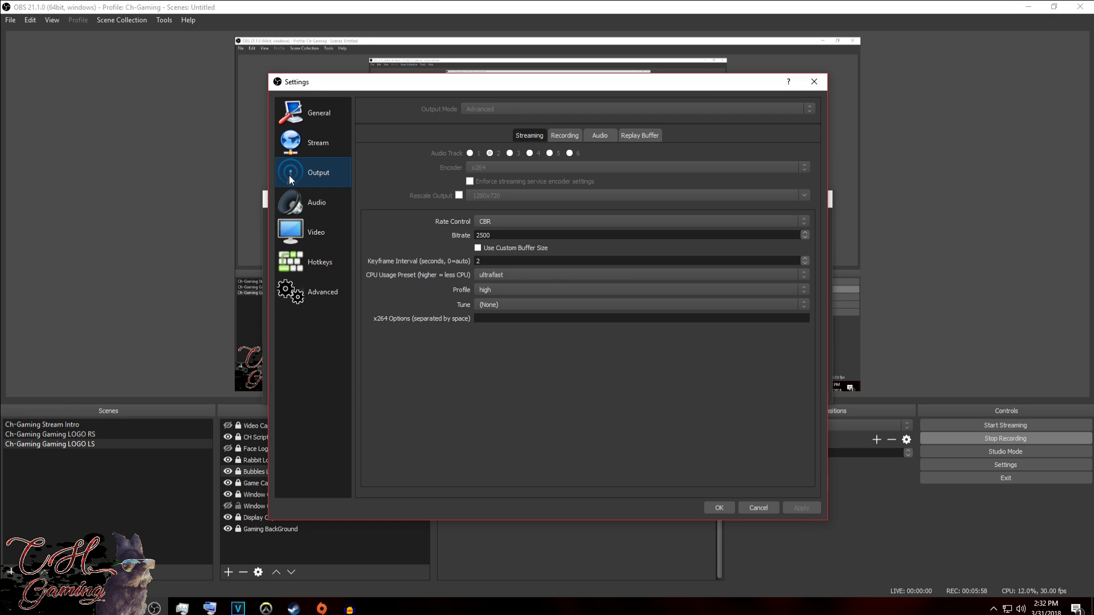
left_click(562, 135)
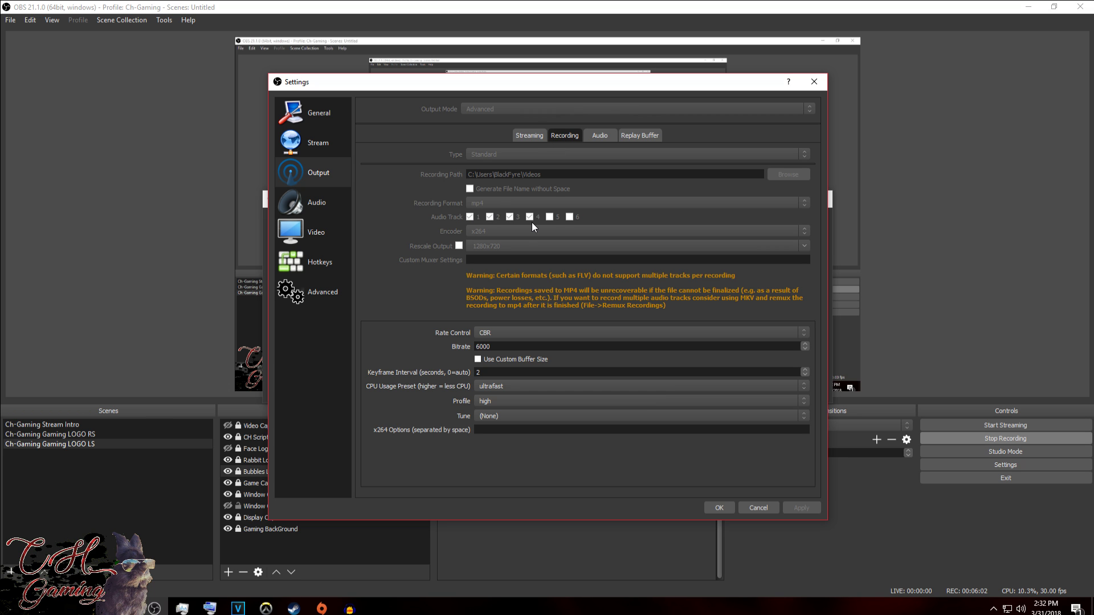
left_click(714, 509)
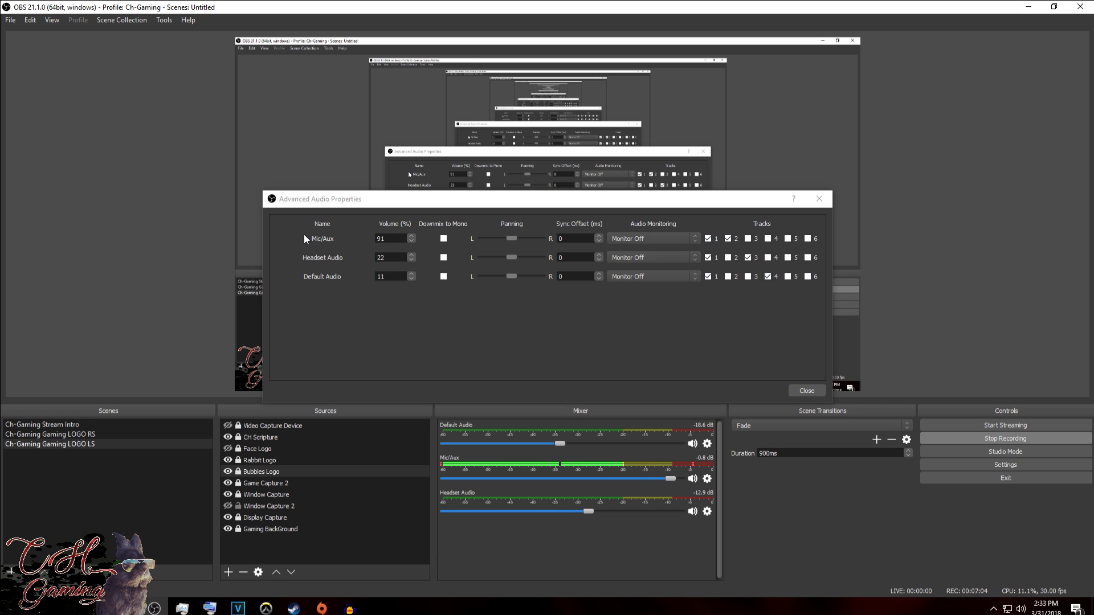
left_click(794, 390)
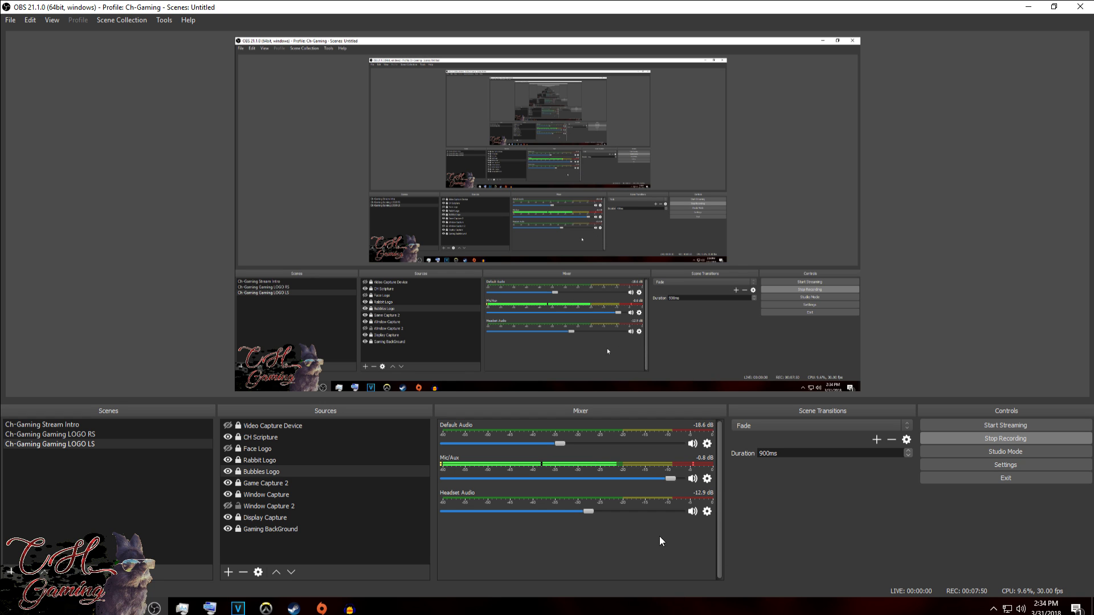
Step: Bring up the Mic/Aux filters, look through Noise Gate, Gain and Noise Suppression, and examine the Compressor parameters
left_click(707, 479)
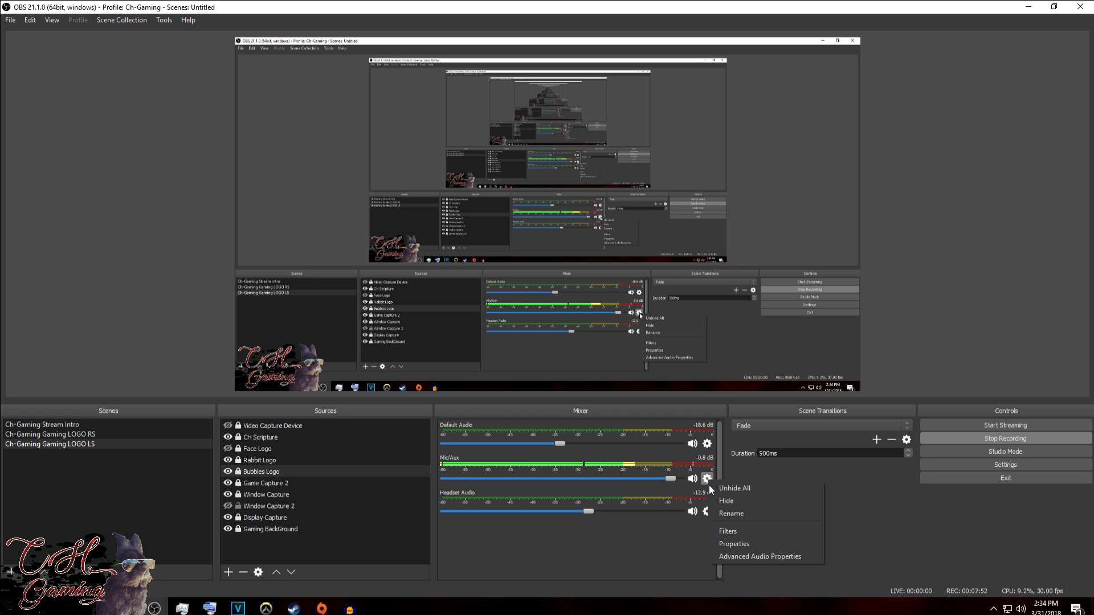
left_click(719, 532)
mouse_move(404, 95)
left_mouse_down()
mouse_move(784, 90)
mouse_move(395, 80)
left_mouse_up()
left_click(317, 105)
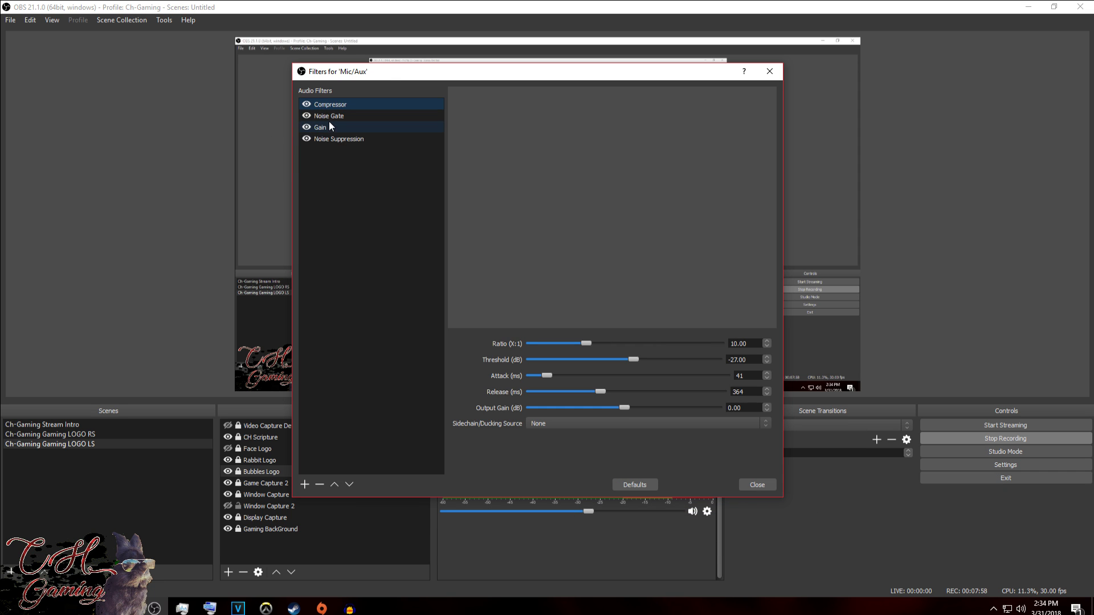
left_click(330, 116)
left_click(331, 127)
left_click(345, 143)
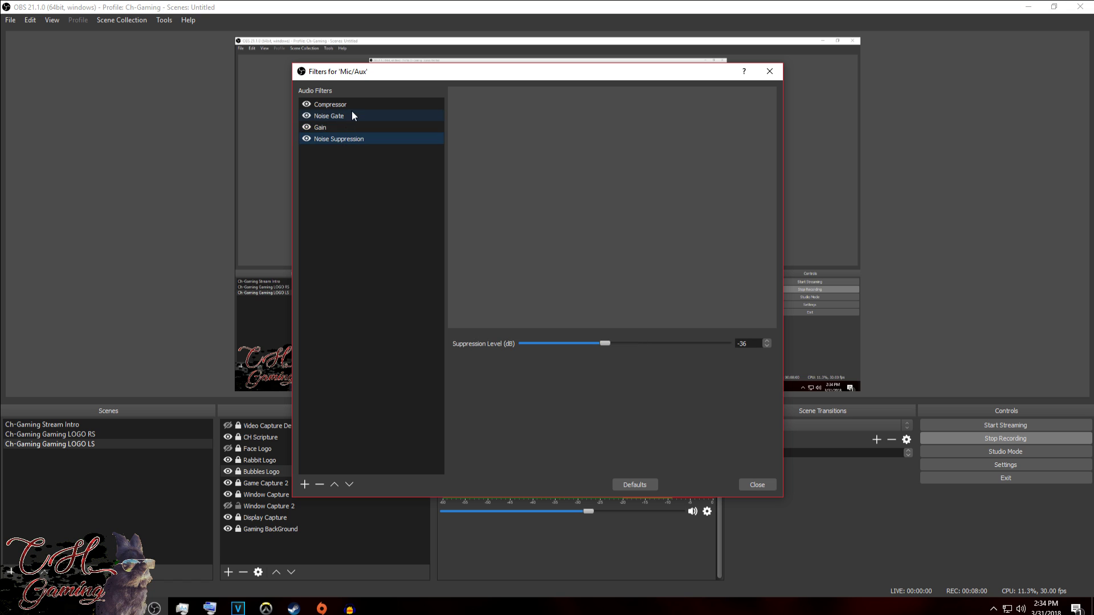
left_click(351, 113)
left_click(355, 107)
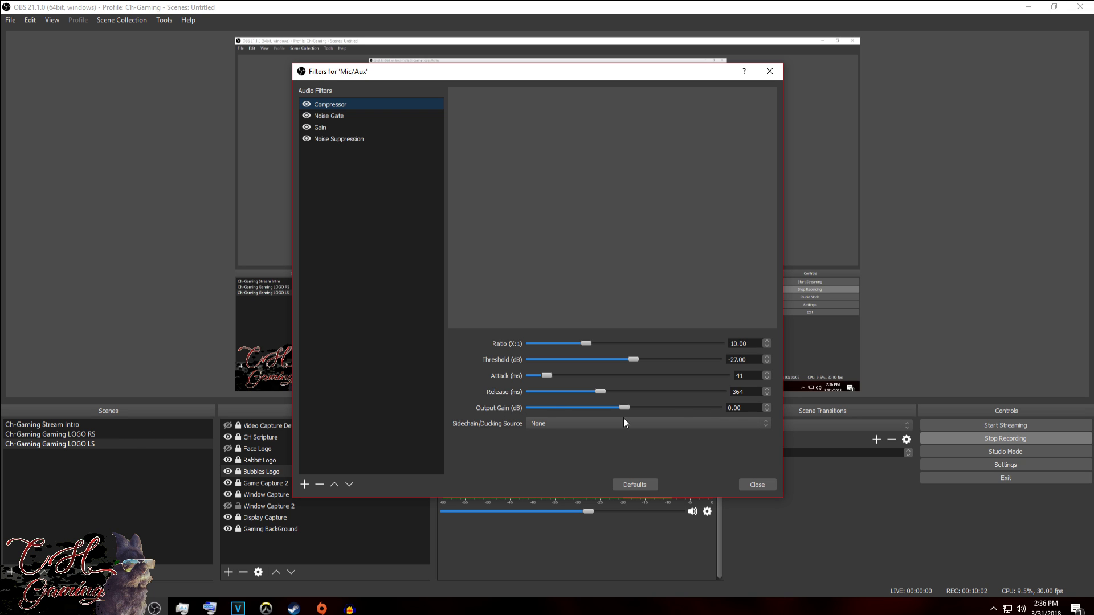
Step: Examine the Mic/Aux Noise Suppression level and the Noise Gate thresholds and hold time, with the filter window moved clear of the mixer
left_click(336, 119)
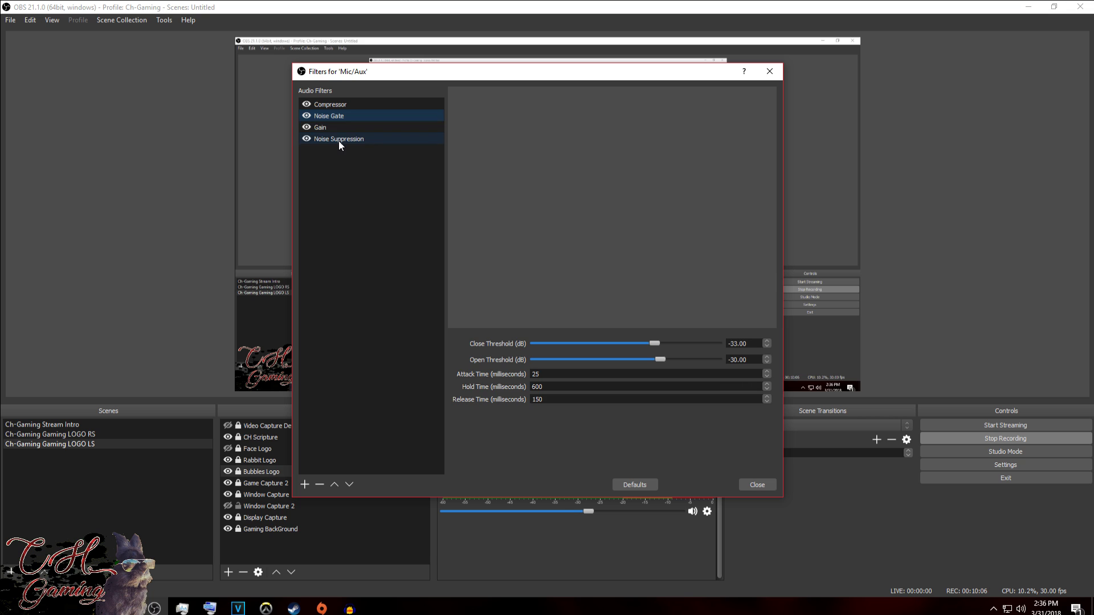
left_click(339, 142)
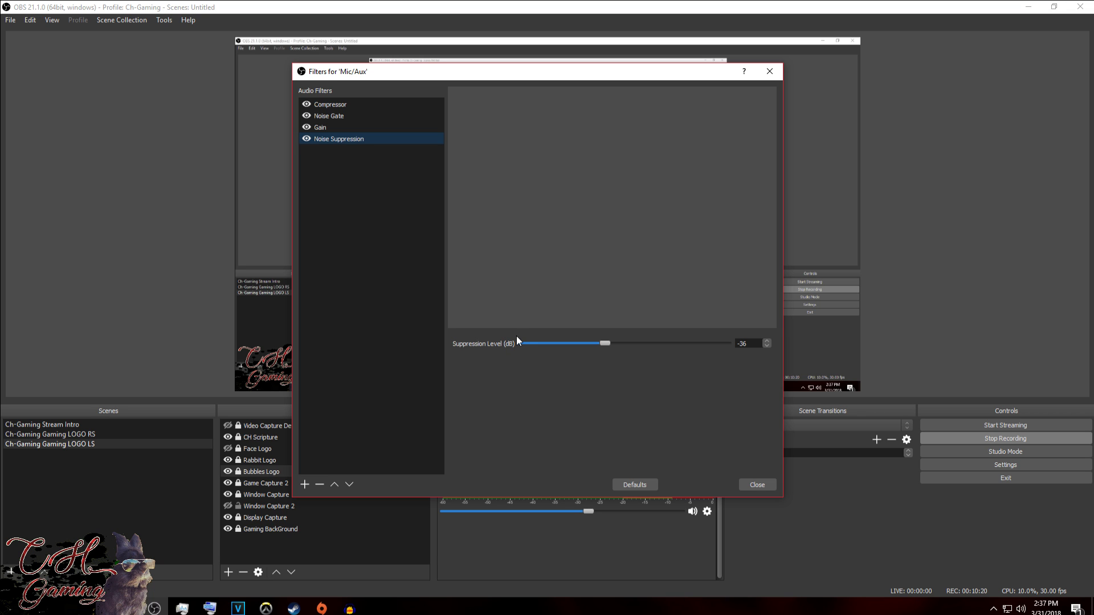
left_click(342, 116)
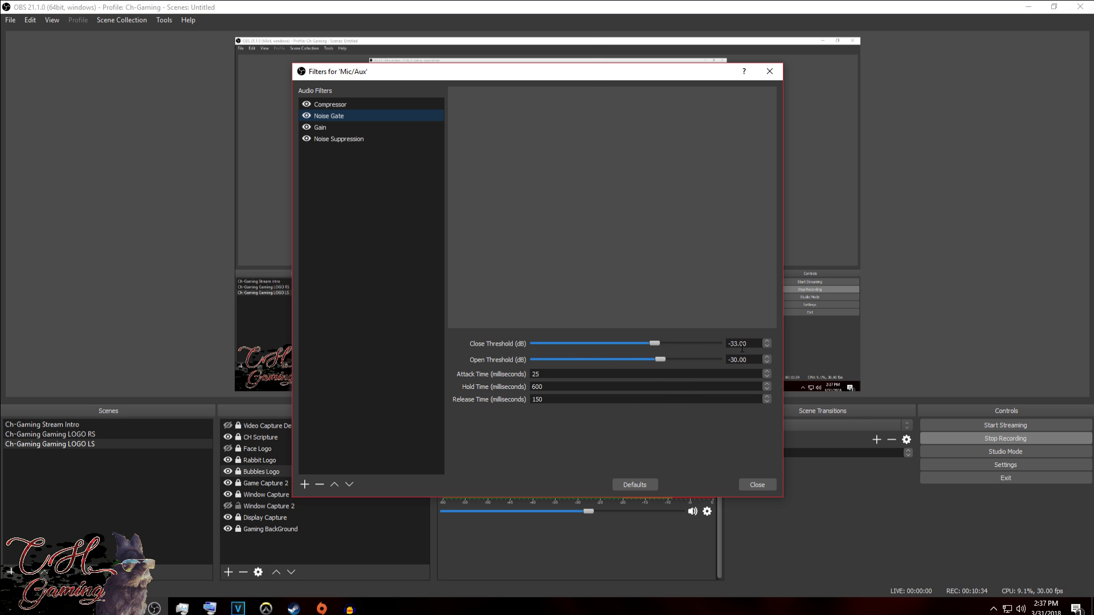
left_click_drag(578, 77, 311, 68)
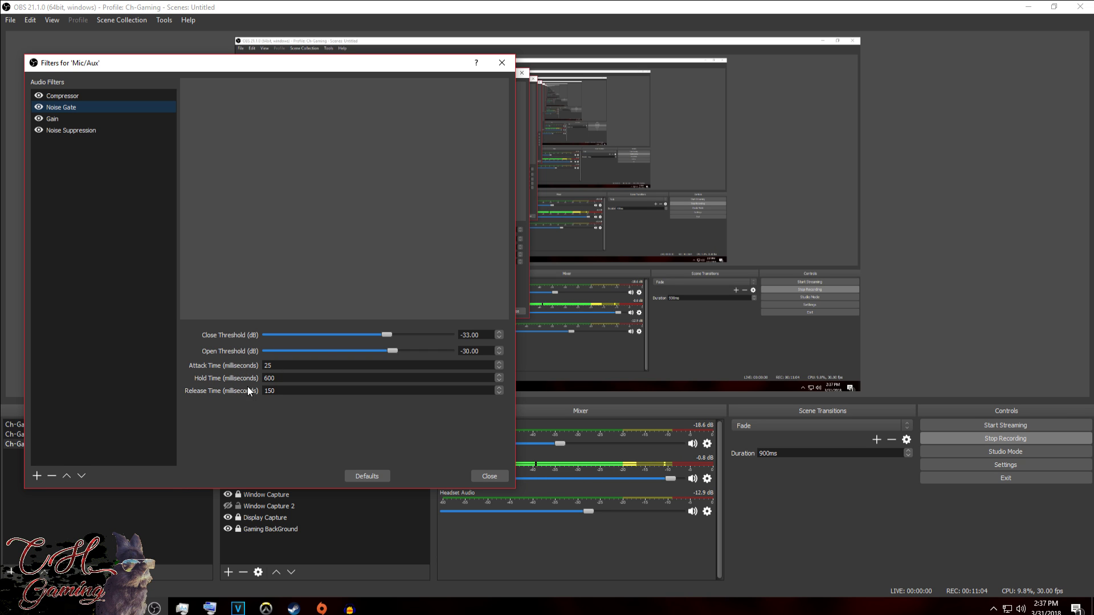
left_click_drag(281, 378, 180, 379)
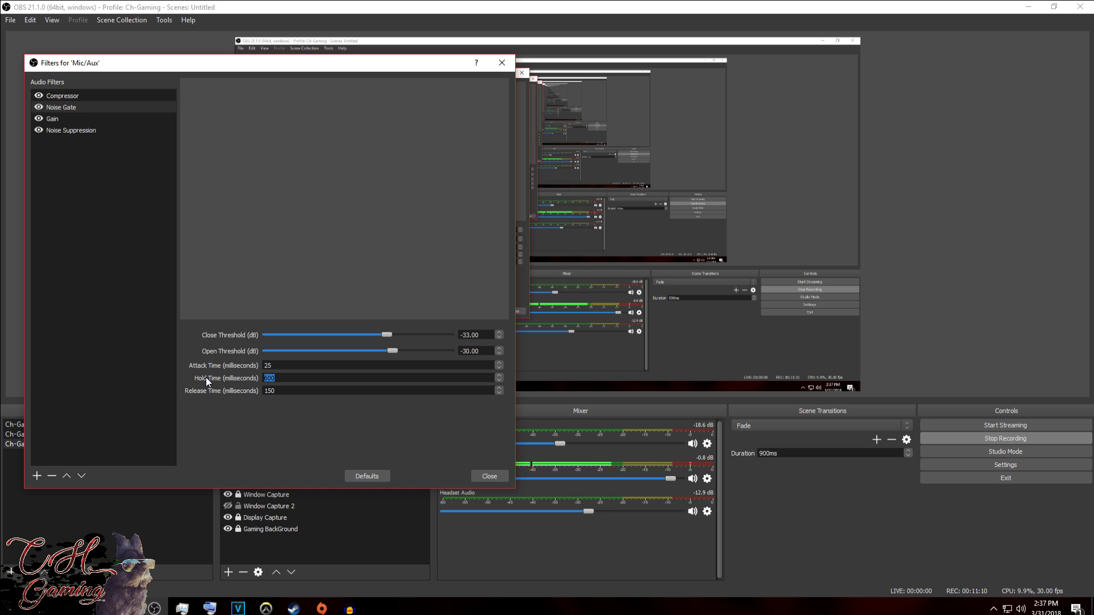
left_click(151, 345)
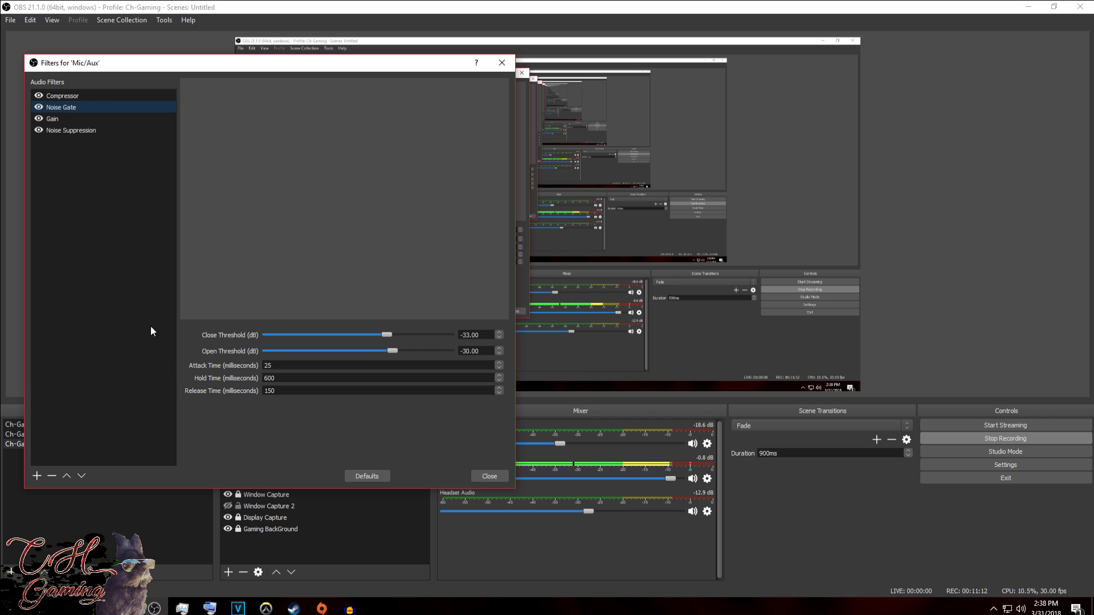
Step: Review the Mic/Aux Gain, Compressor and Noise Suppression filters once more and close the filter window
left_click(74, 120)
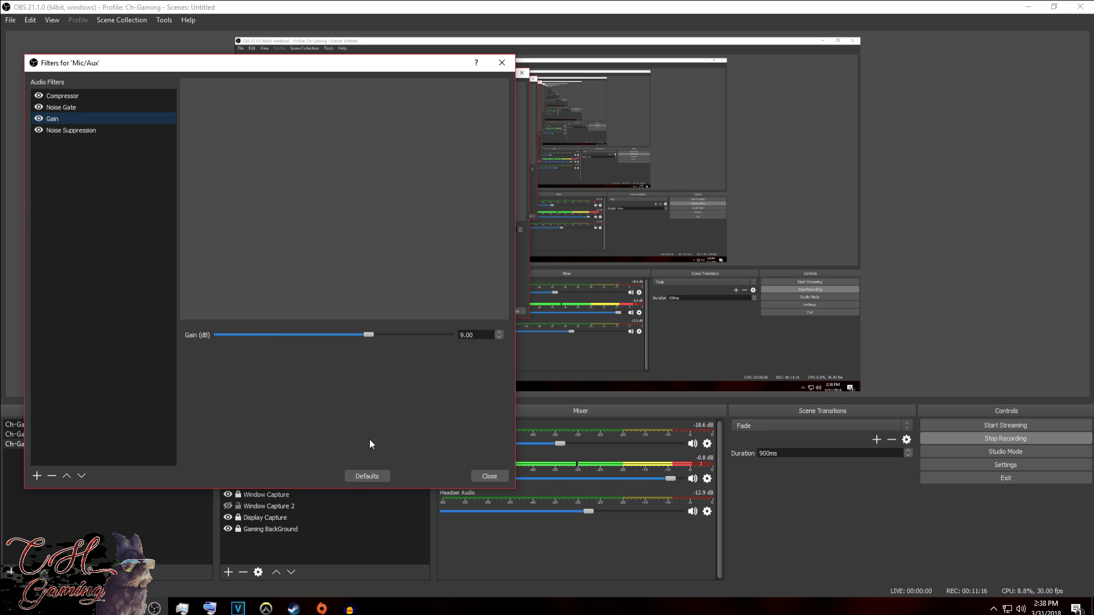
left_click(78, 102)
left_click(79, 100)
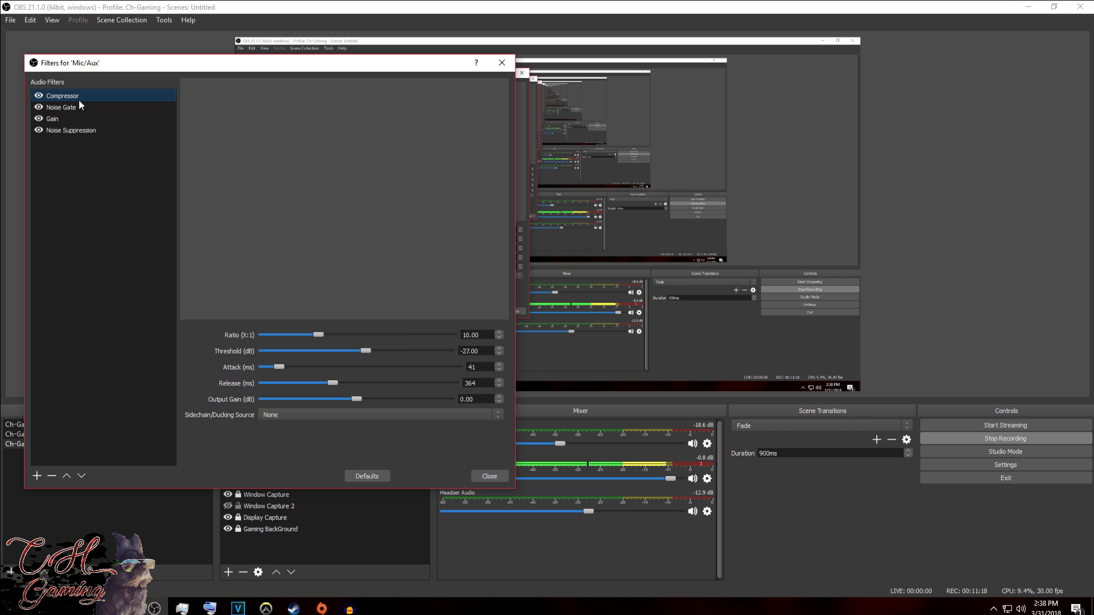
left_click(55, 120)
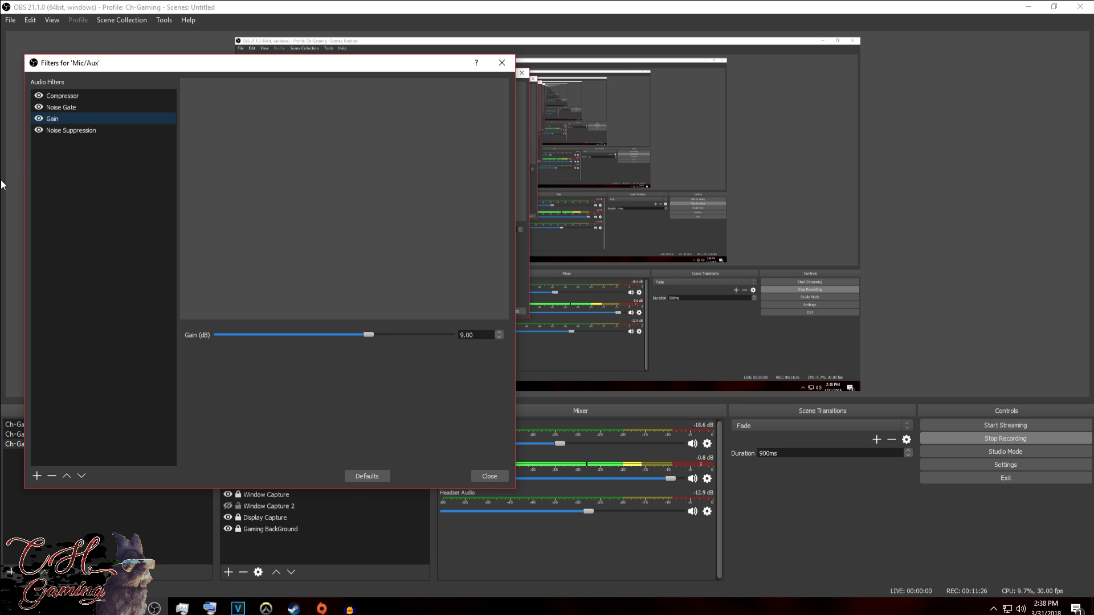
left_click(63, 130)
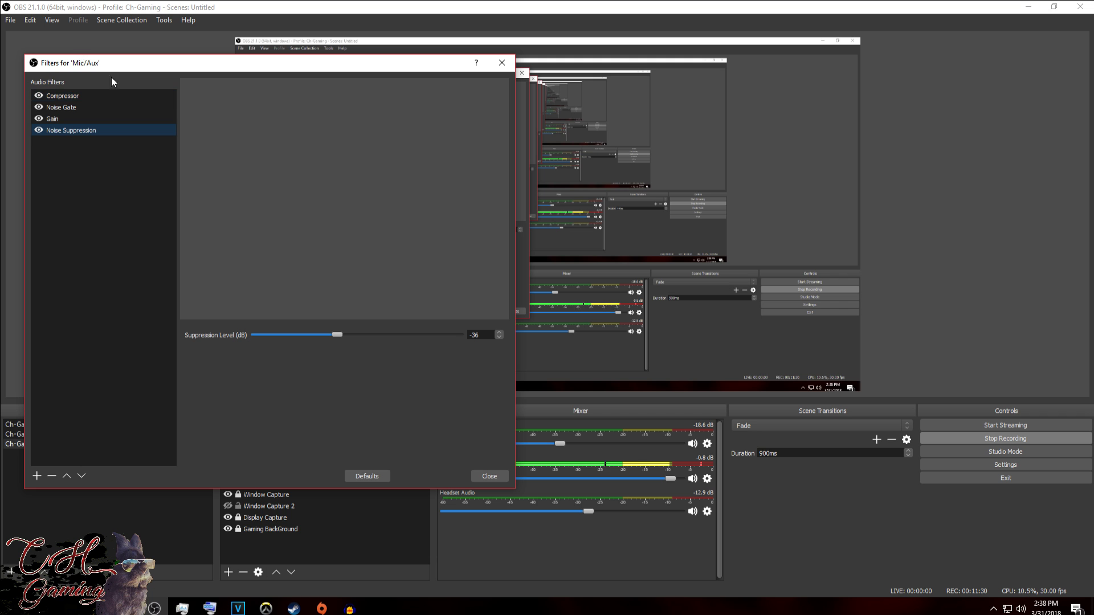
left_click(504, 480)
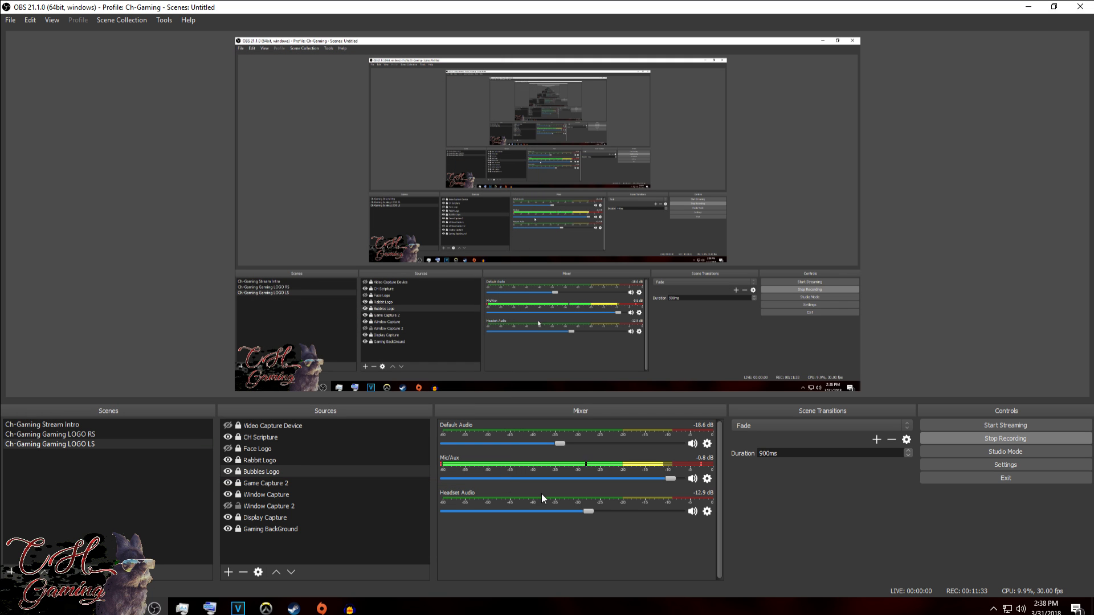
Step: Examine the Compressor filter on Default Audio, including its sidechain/ducking source, and close the filter window
left_click(711, 444)
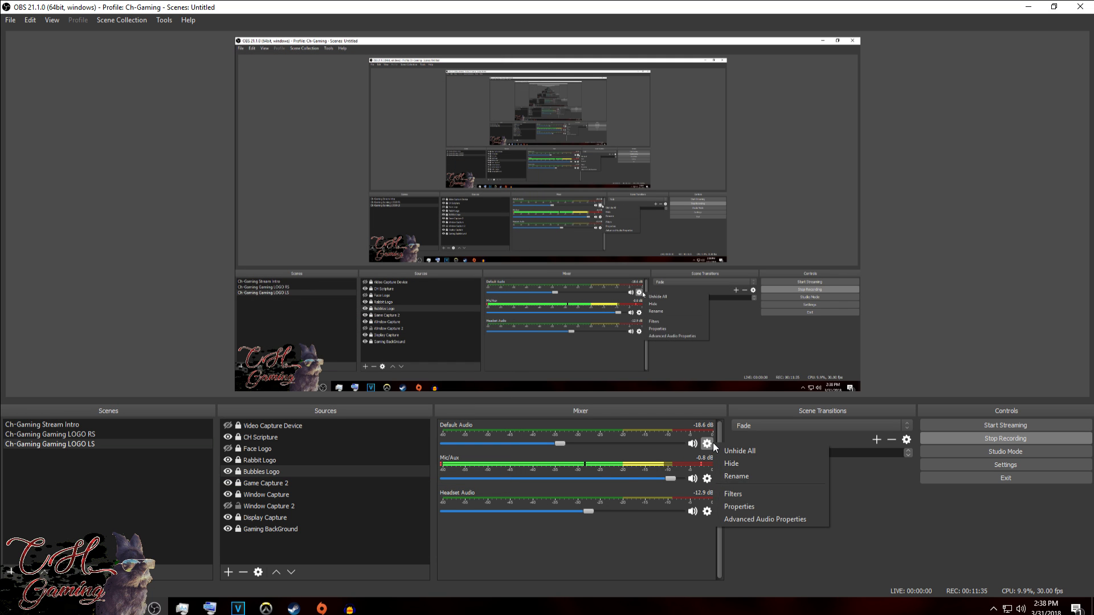
left_click(744, 495)
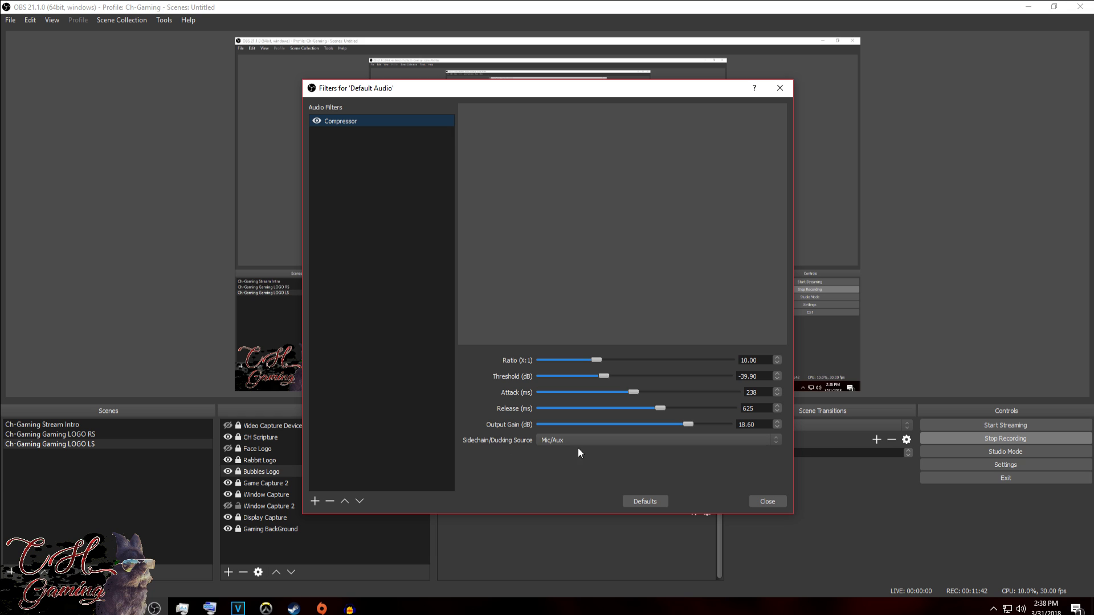
left_click(767, 501)
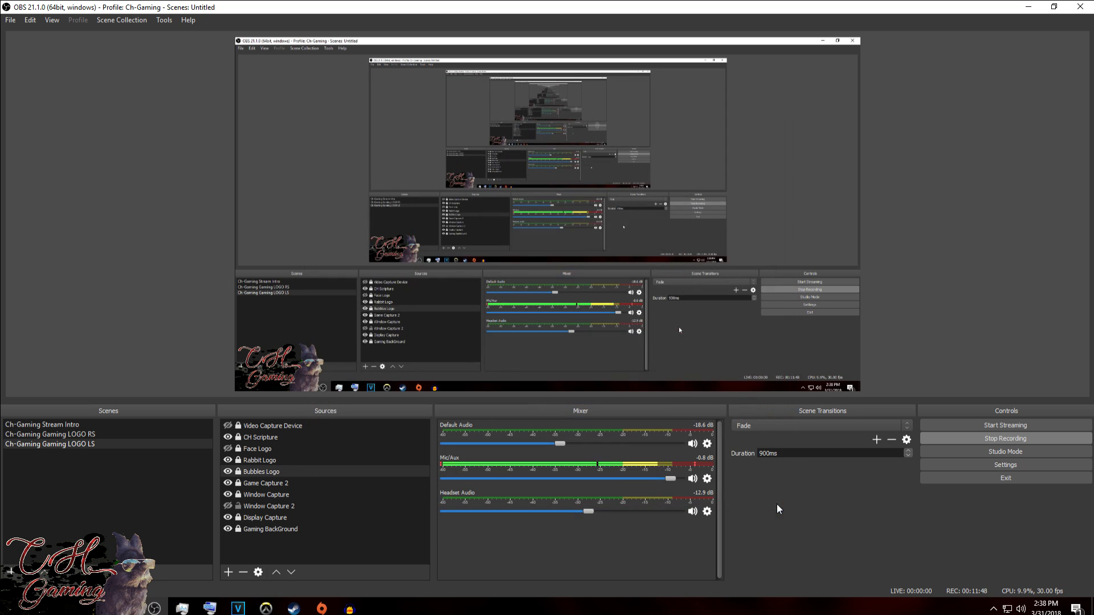